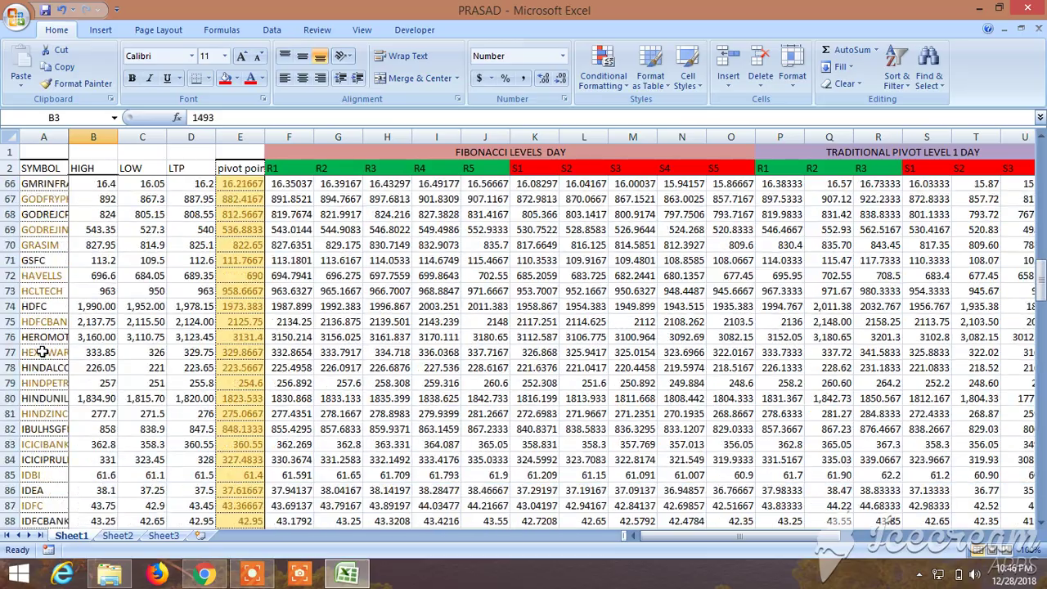
Scroll through the PRASAD sheet, check the LOW value in C7, and return to B3.
scroll(42, 354, down, 7)
scroll(42, 356, down, 7)
scroll(41, 358, down, 6)
scroll(43, 359, down, 12)
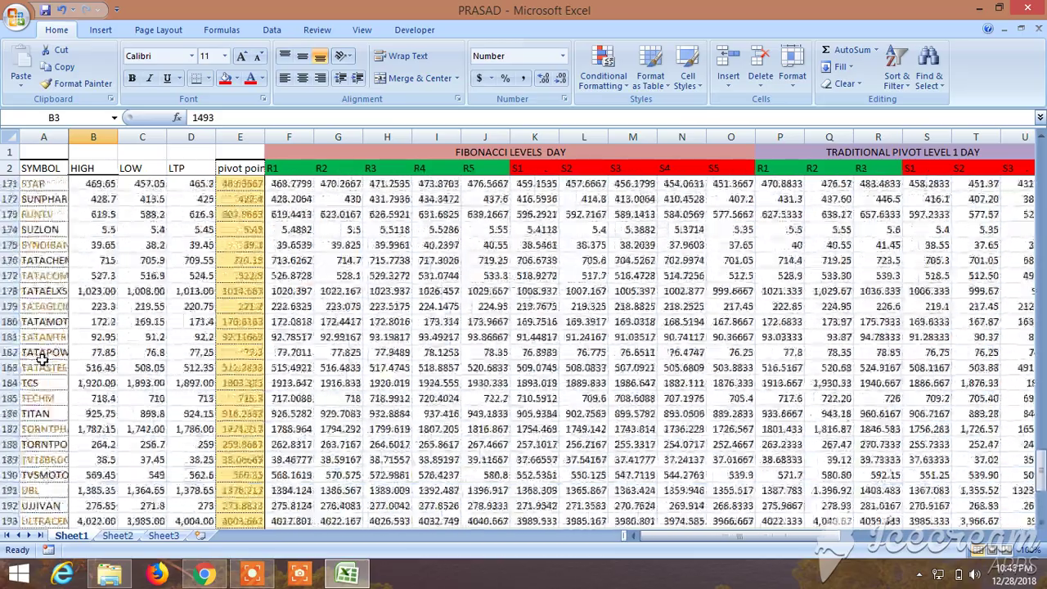
scroll(42, 360, down, 8)
scroll(42, 362, up, 3)
scroll(38, 389, down, 1)
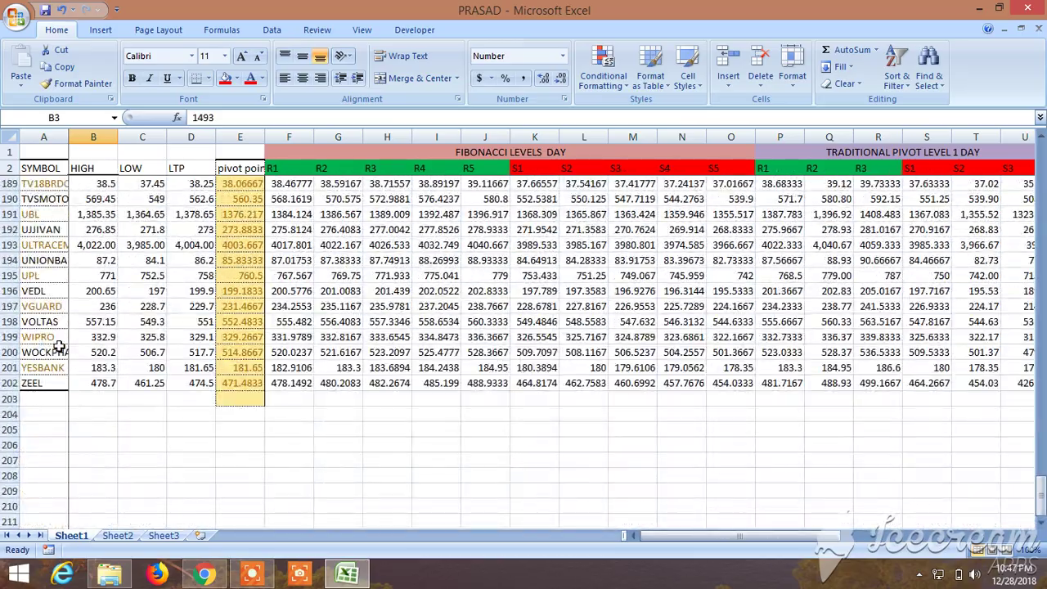
scroll(53, 349, up, 5)
scroll(53, 349, up, 10)
scroll(52, 348, up, 6)
scroll(53, 348, up, 9)
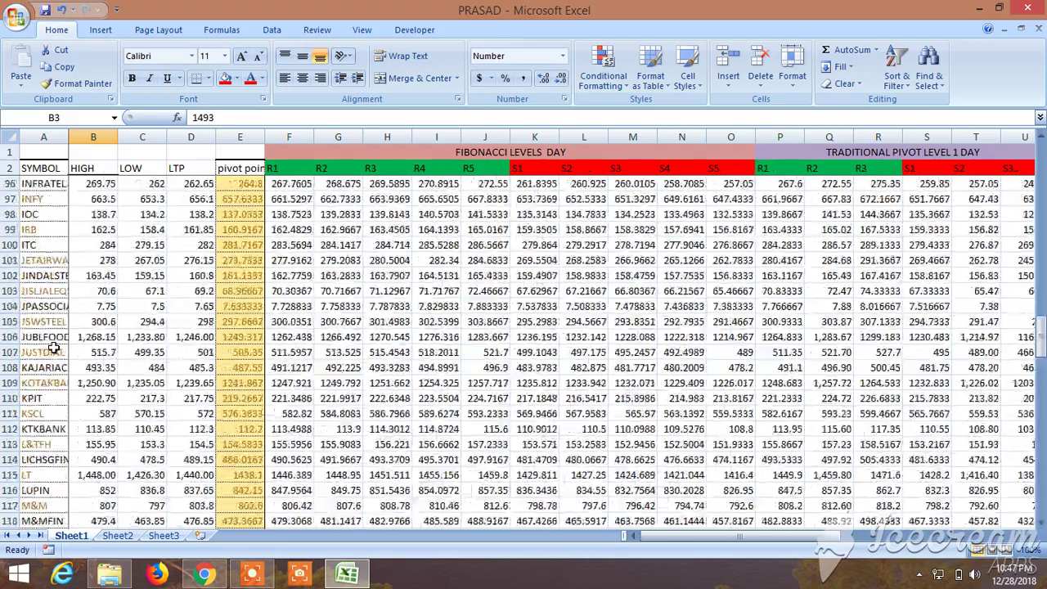
scroll(52, 348, up, 8)
scroll(52, 349, up, 9)
scroll(52, 348, up, 7)
scroll(53, 348, up, 8)
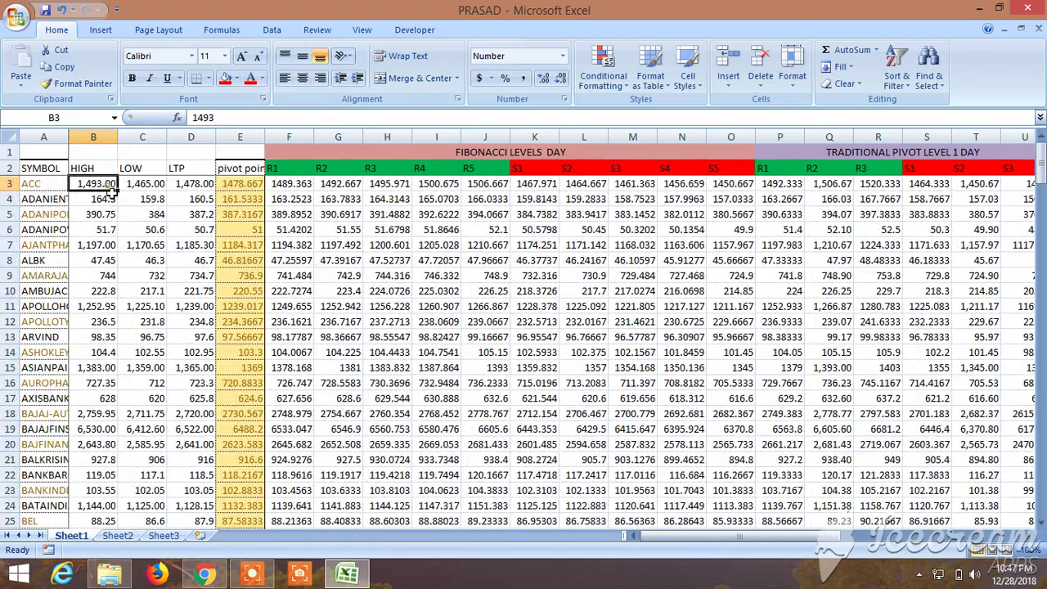
click(143, 244)
click(113, 187)
Collapse the ribbon to show more rows and unfreeze the existing panes.
click(360, 30)
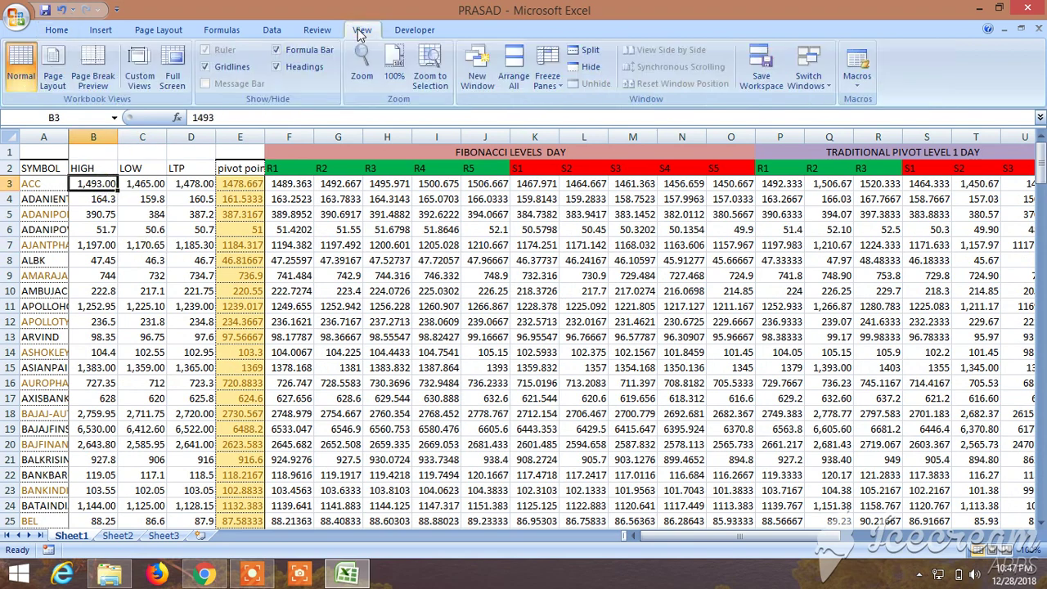
double_click(360, 30)
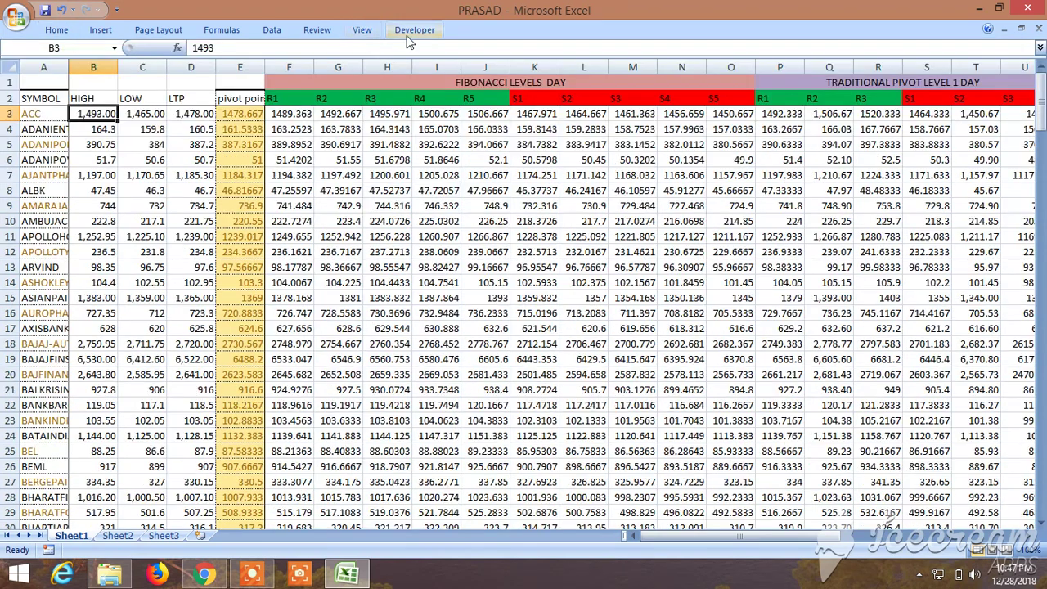
click(362, 37)
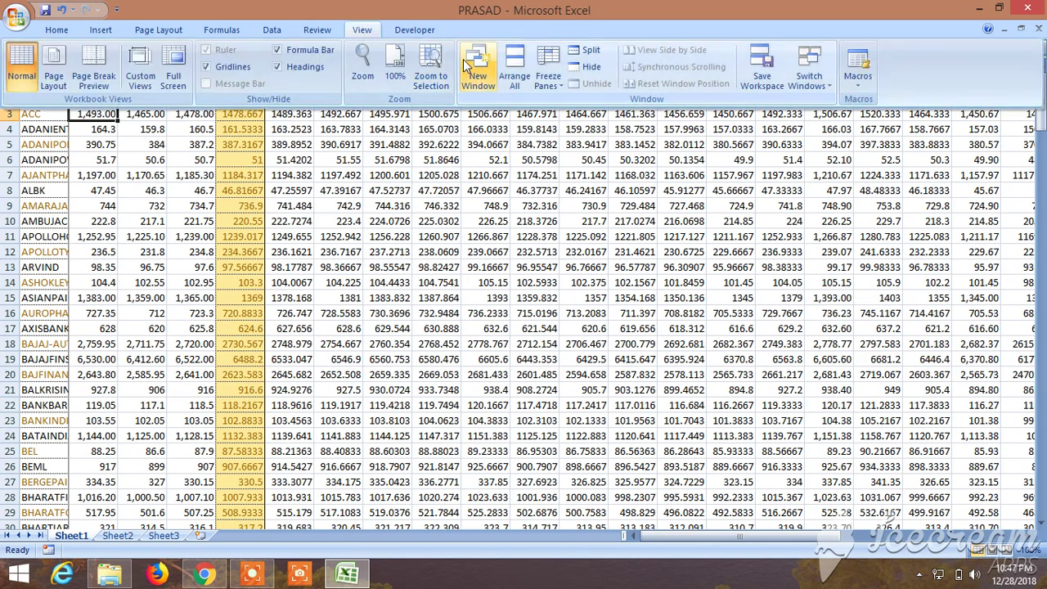
click(549, 75)
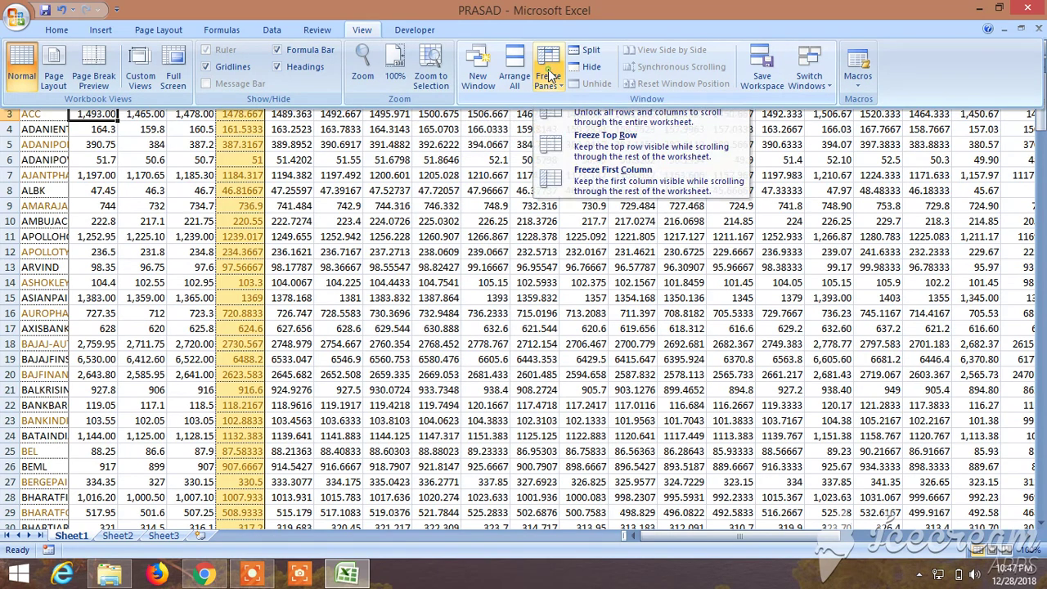
click(555, 113)
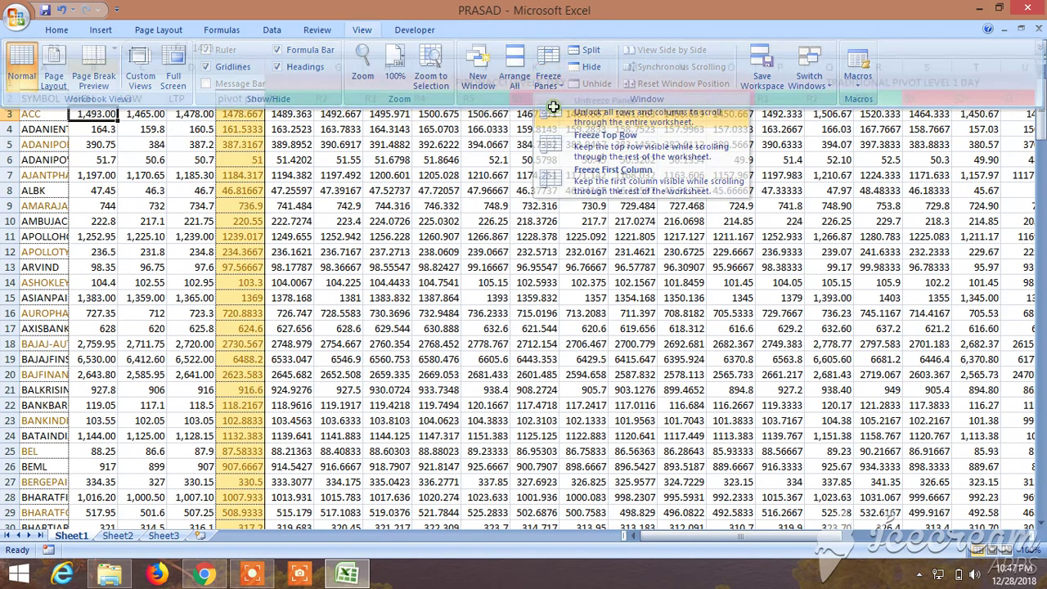
Freeze panes at B3 so header rows 1–2 and the SYMBOL column stay fixed.
double_click(103, 113)
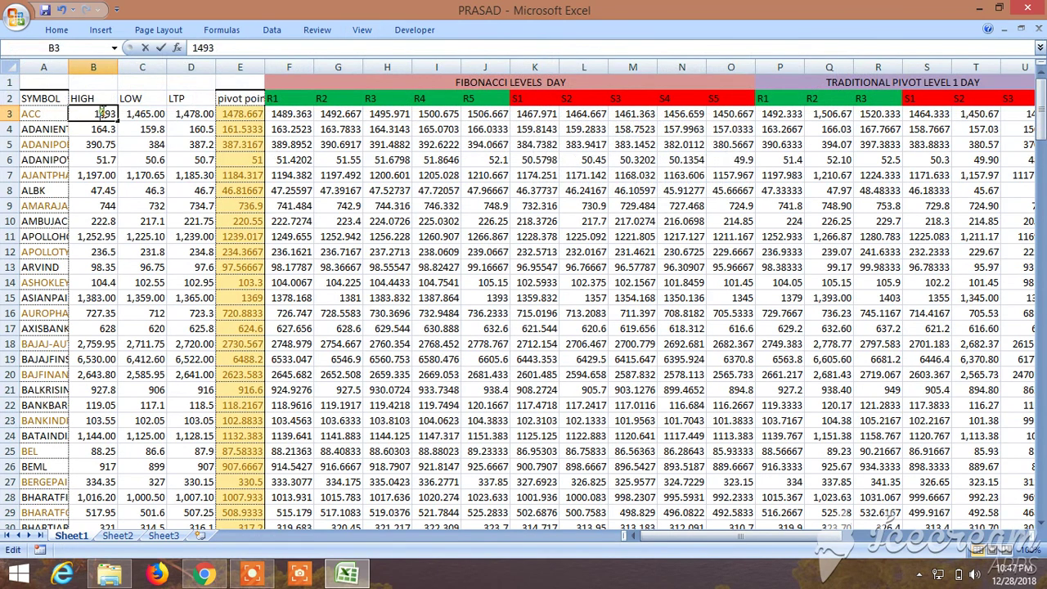
click(168, 192)
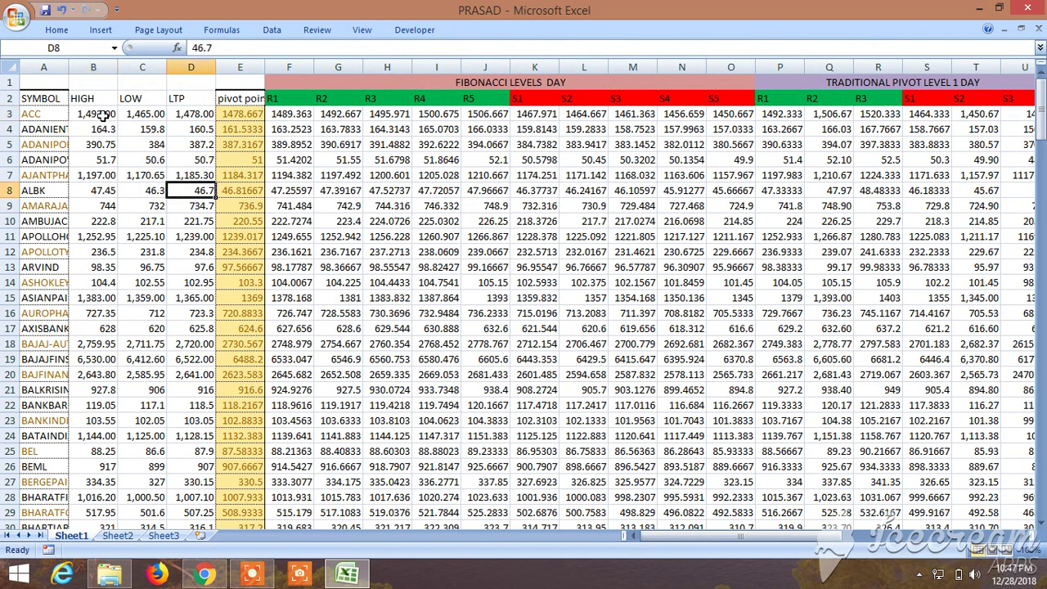
click(103, 114)
click(360, 32)
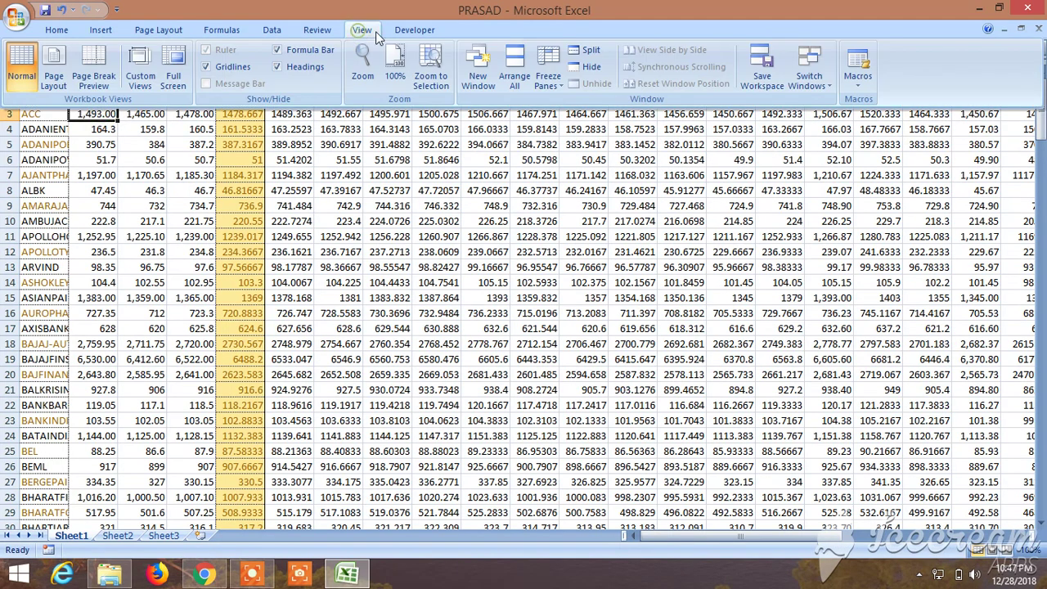
click(548, 70)
click(589, 105)
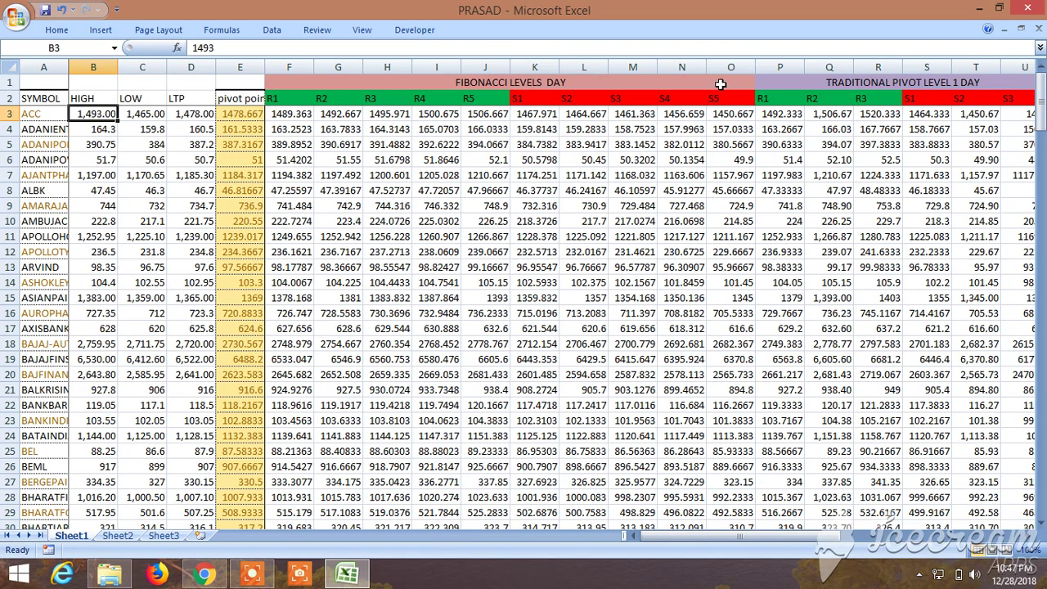
click(296, 116)
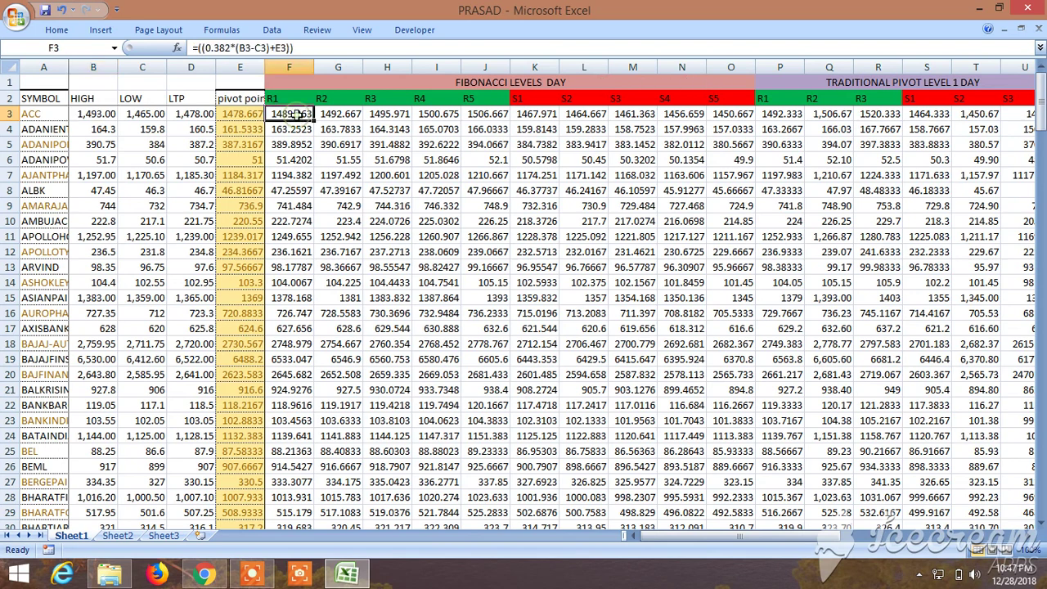
click(333, 110)
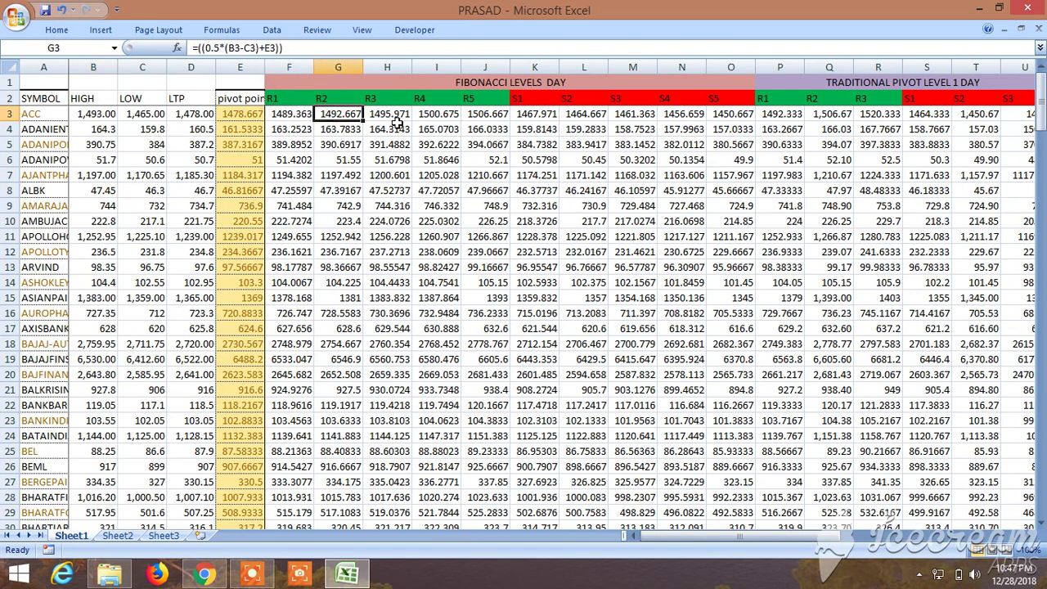
click(392, 117)
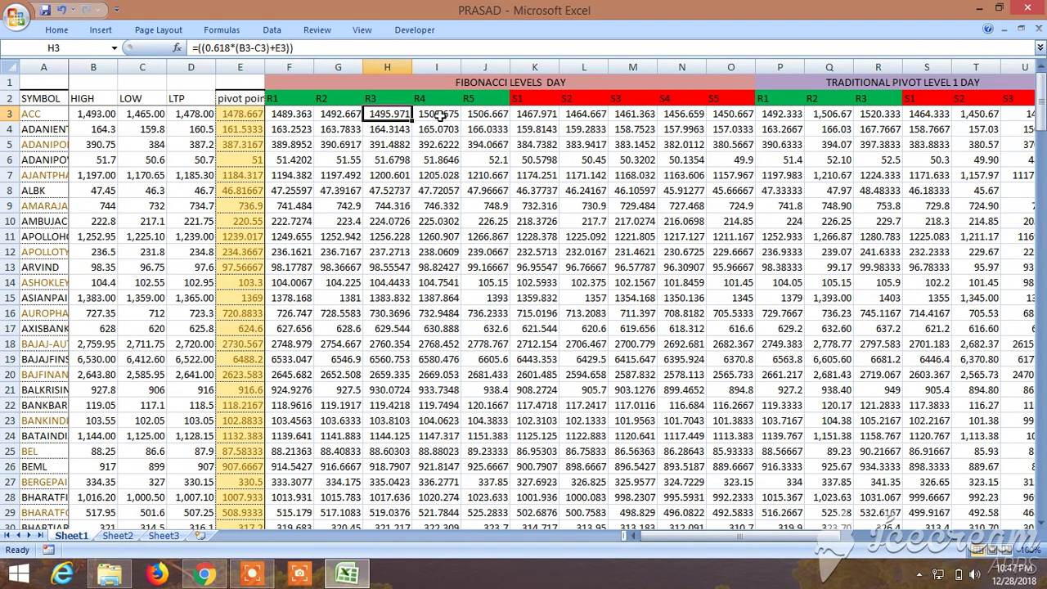
click(446, 118)
click(497, 118)
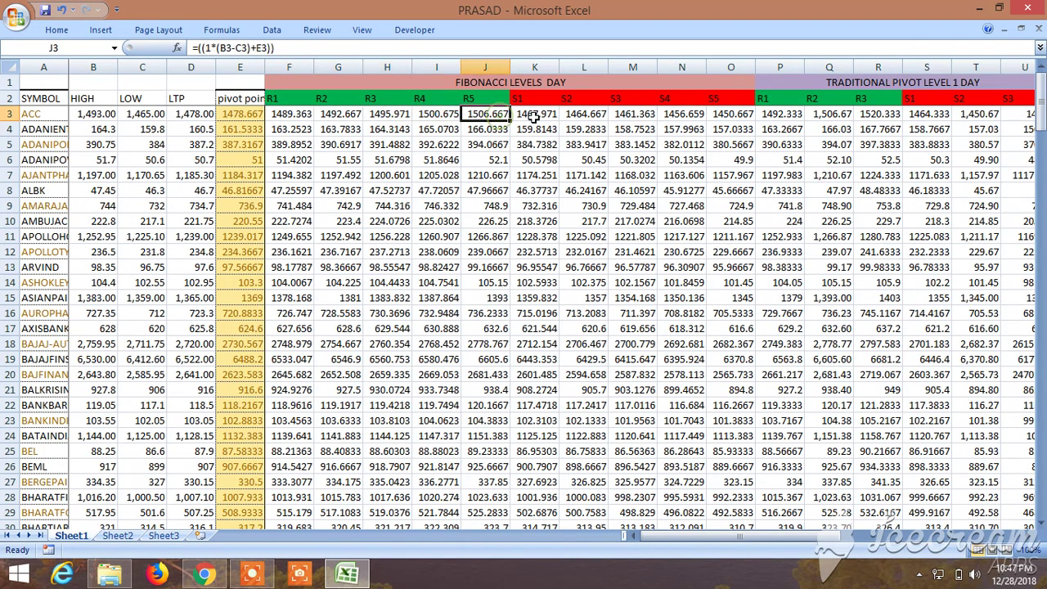
click(534, 117)
click(591, 117)
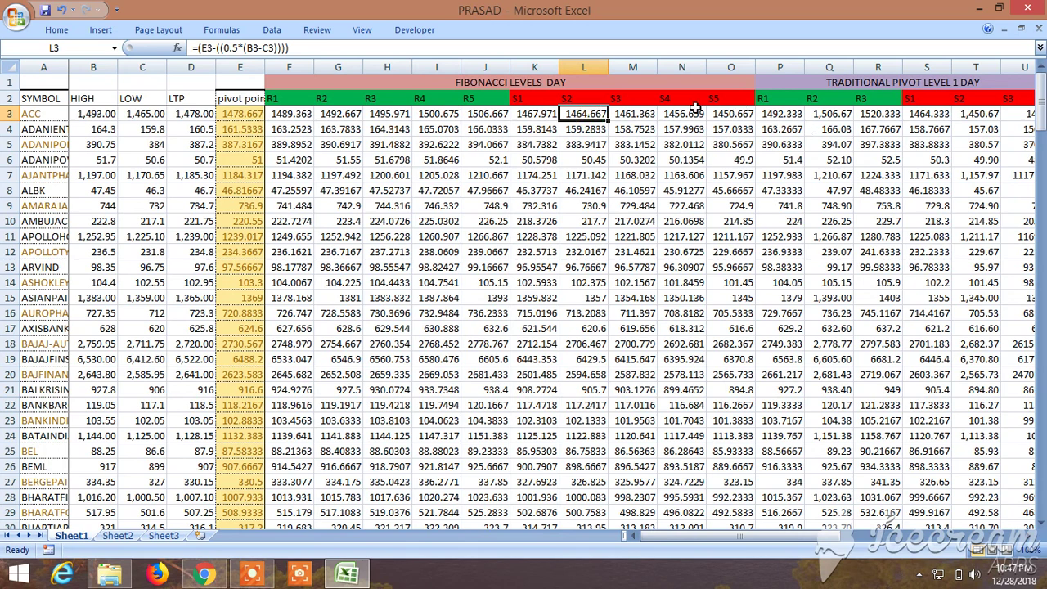
click(639, 115)
click(687, 116)
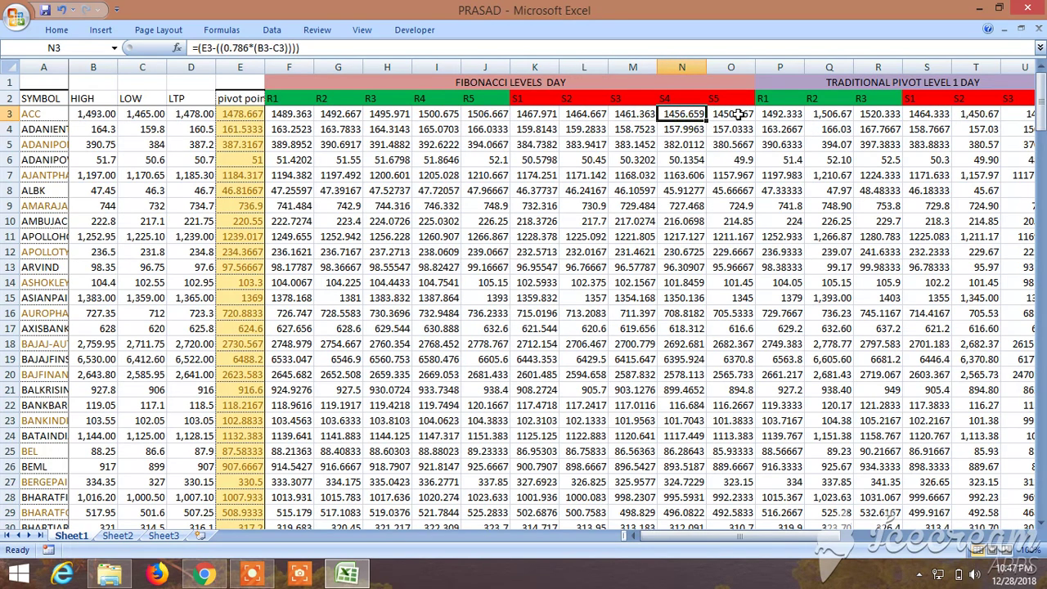
click(736, 114)
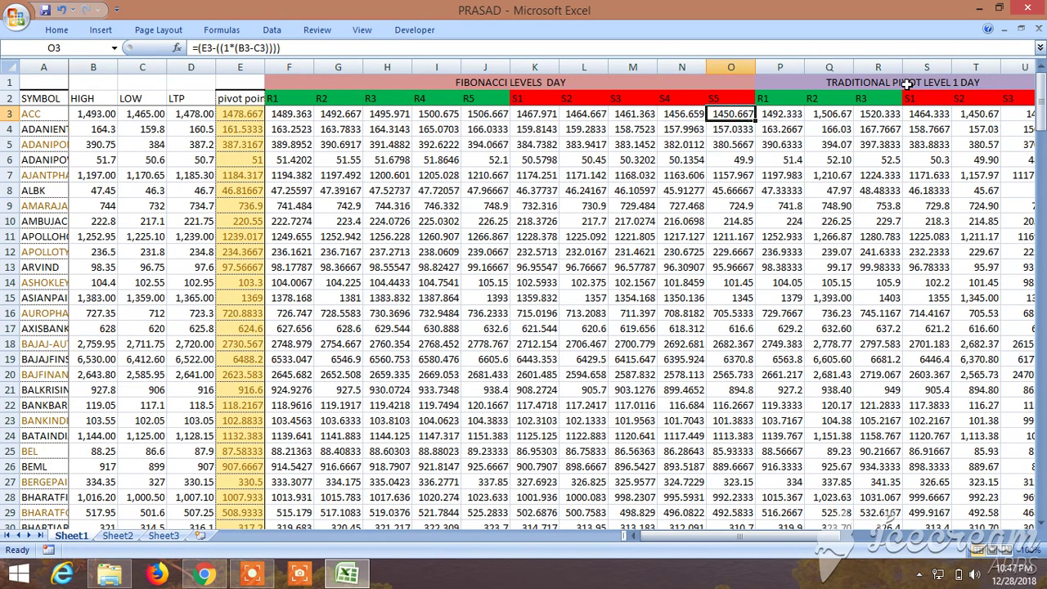
click(907, 84)
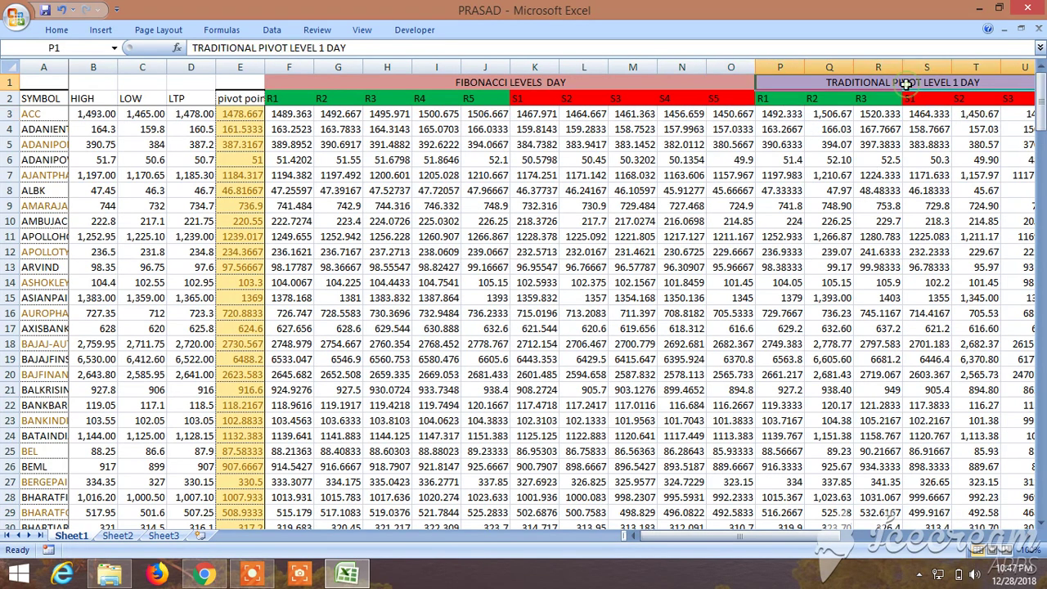
click(776, 117)
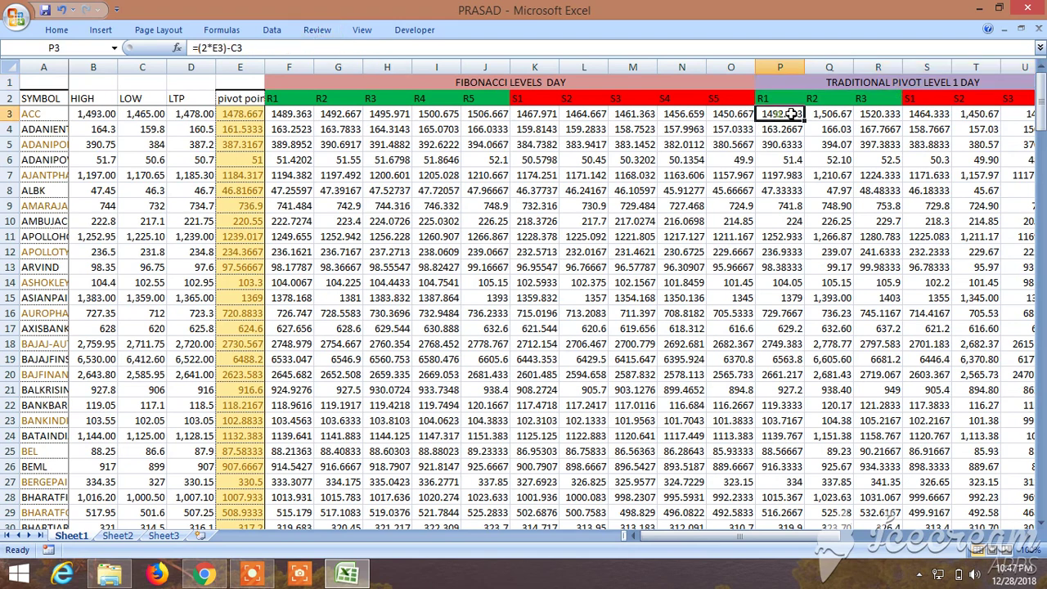
click(833, 115)
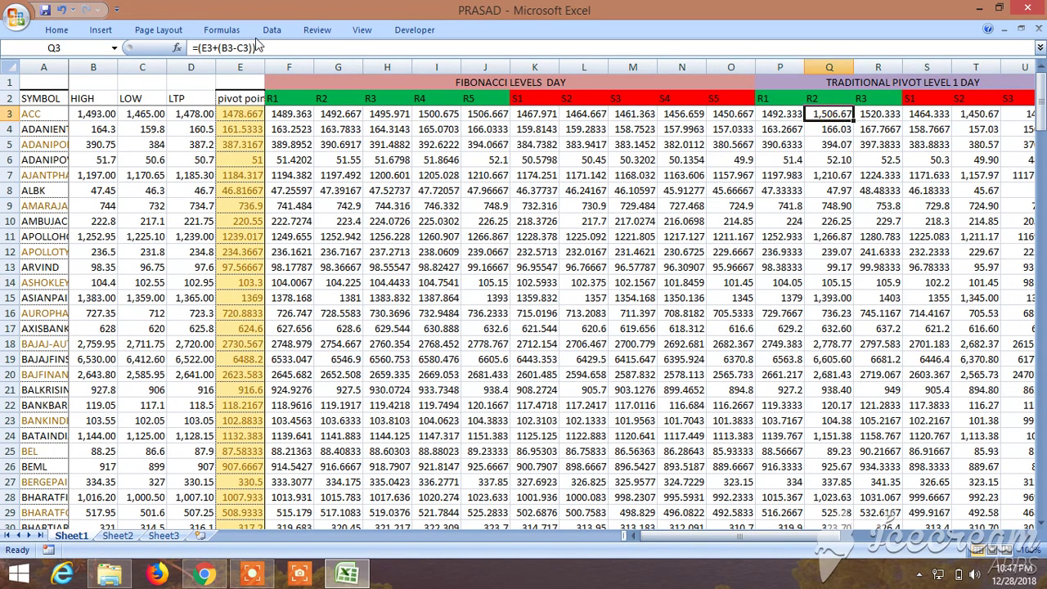
click(897, 115)
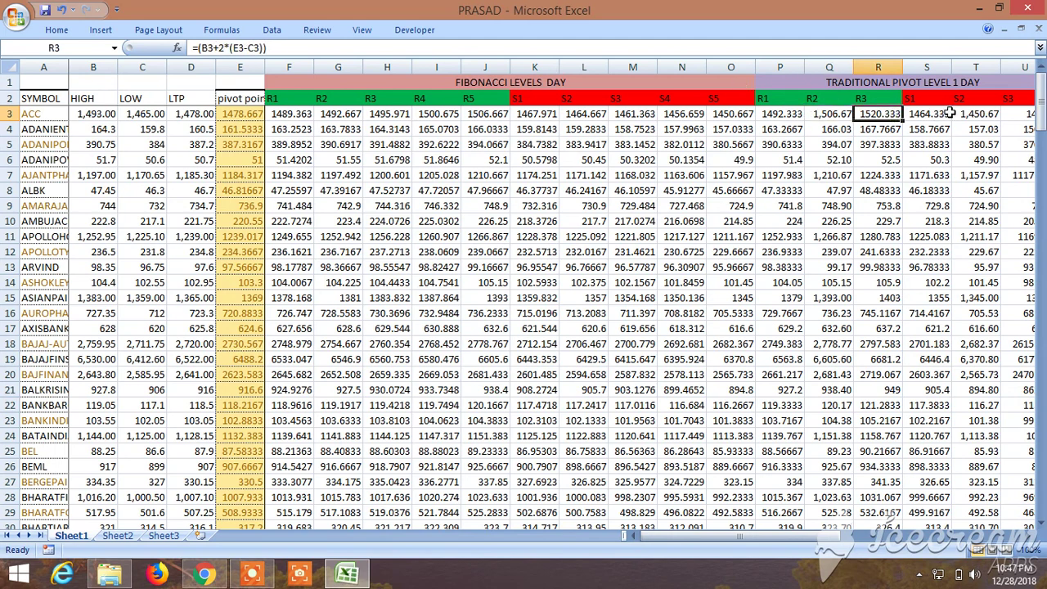
click(946, 115)
click(981, 116)
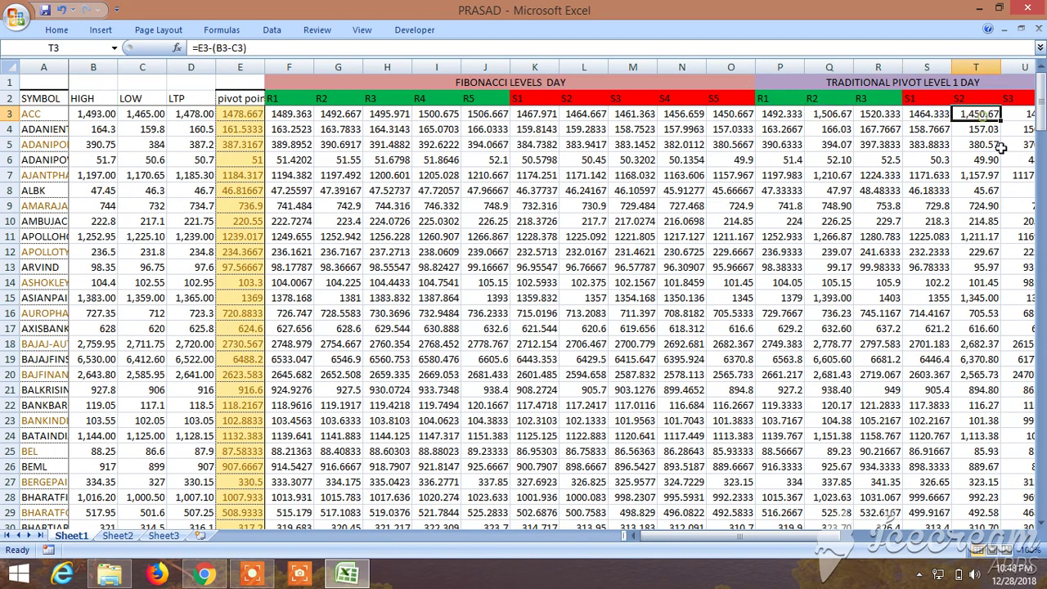
click(1030, 536)
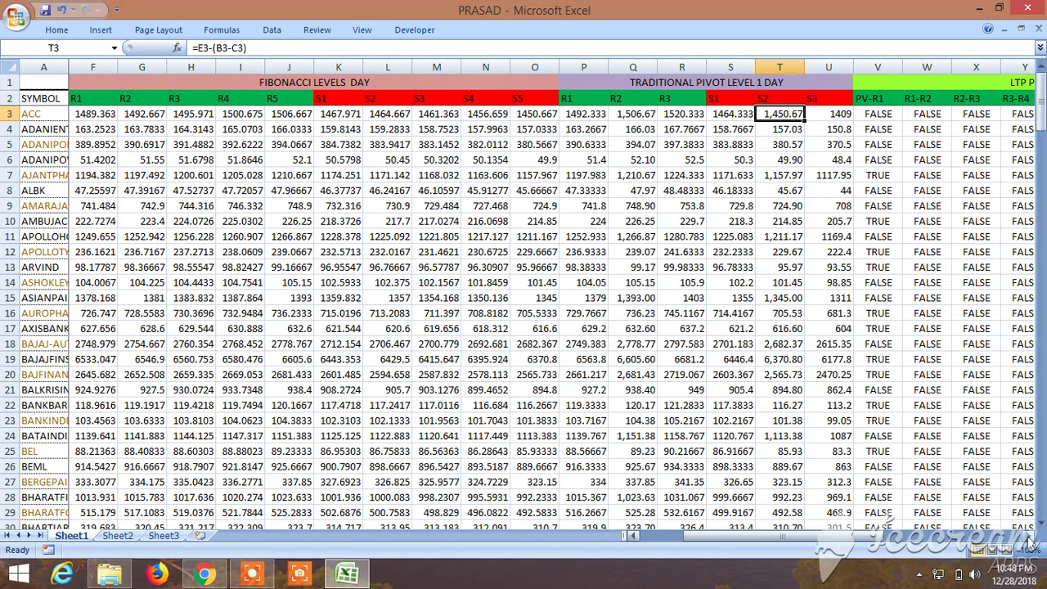
click(792, 118)
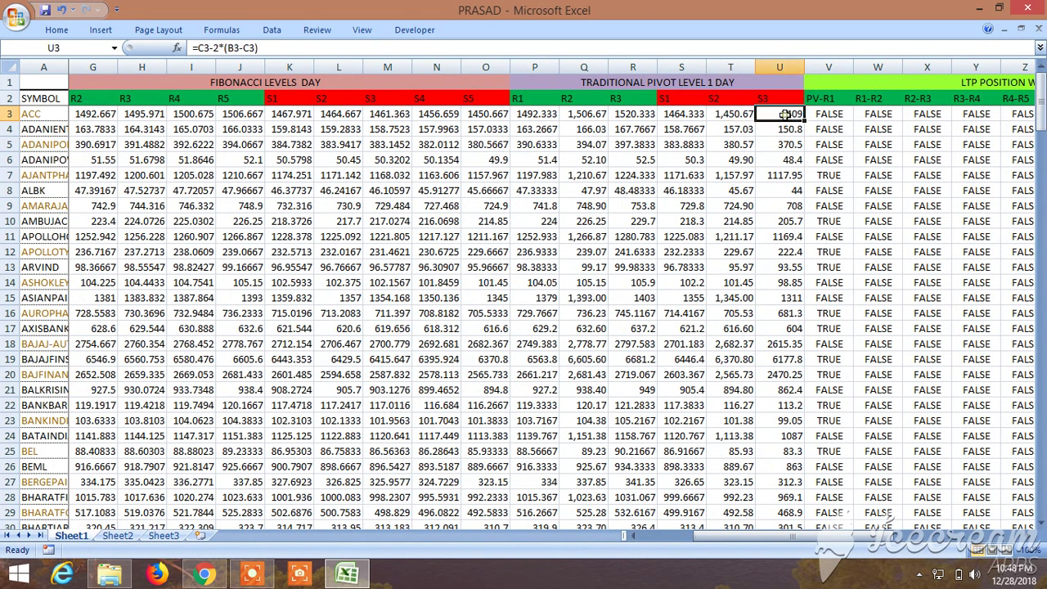
click(1031, 536)
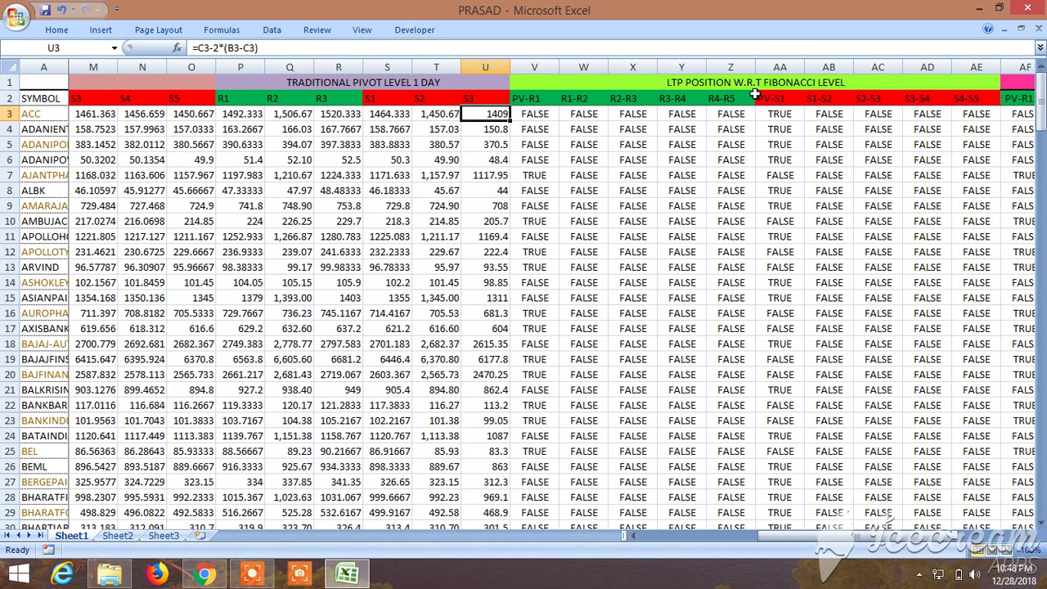
click(751, 82)
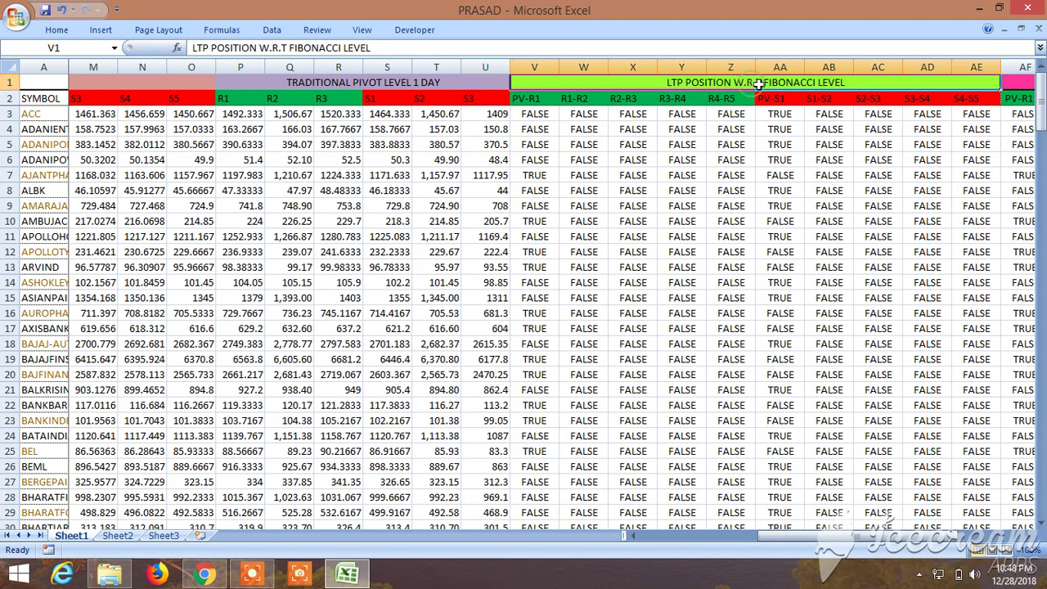
click(540, 114)
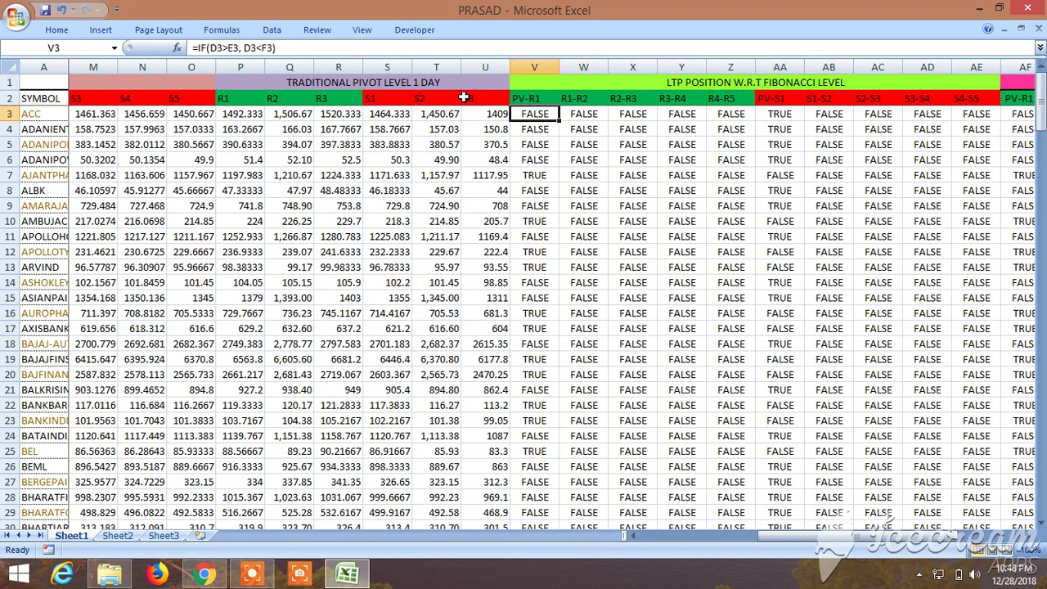
click(594, 116)
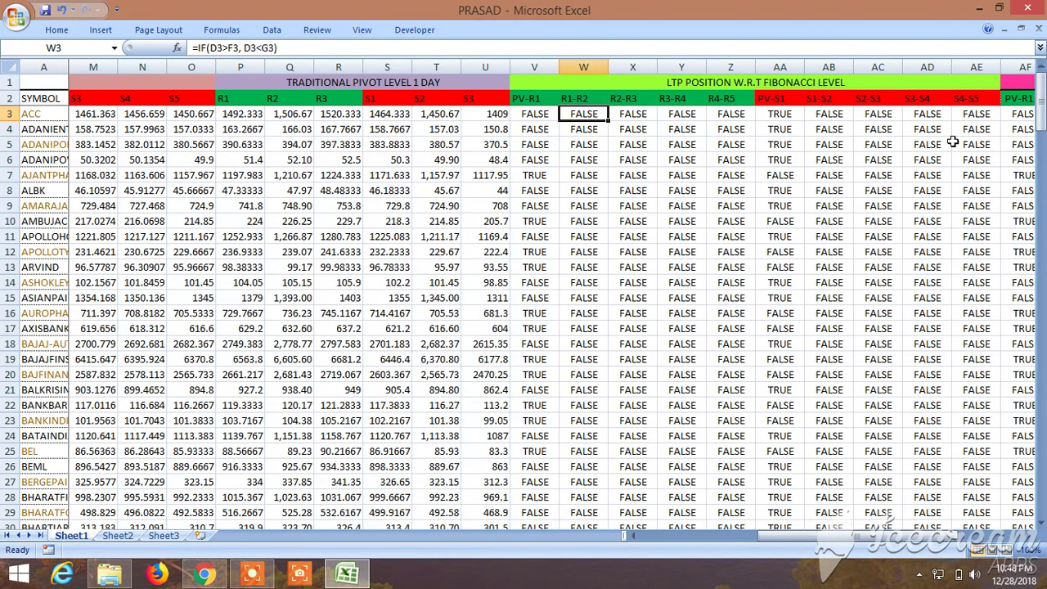
click(1027, 536)
click(1027, 536)
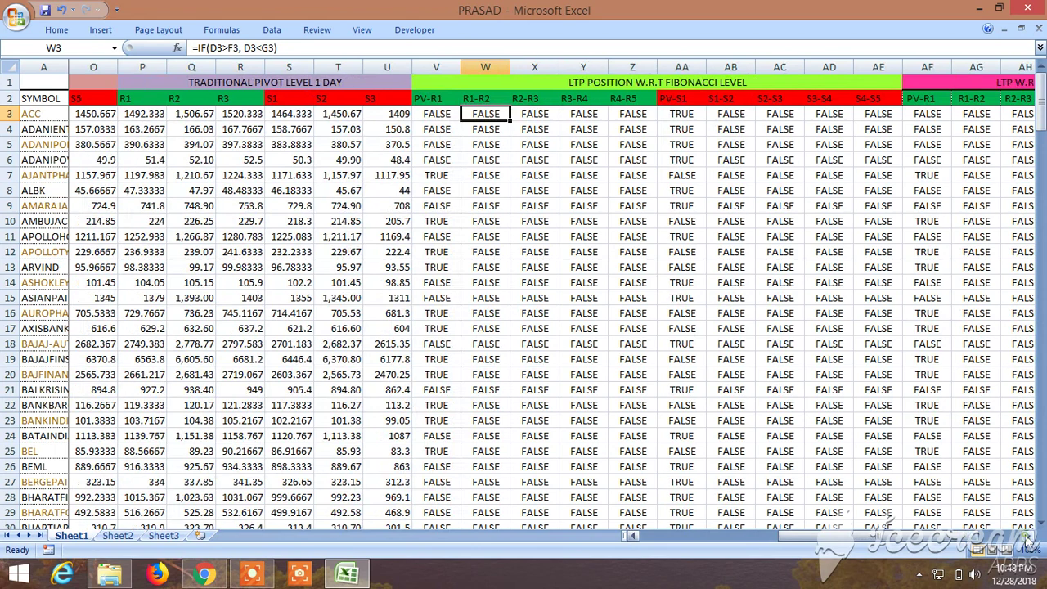
click(1026, 536)
click(1027, 536)
click(1027, 536)
click(1027, 536)
click(1027, 536)
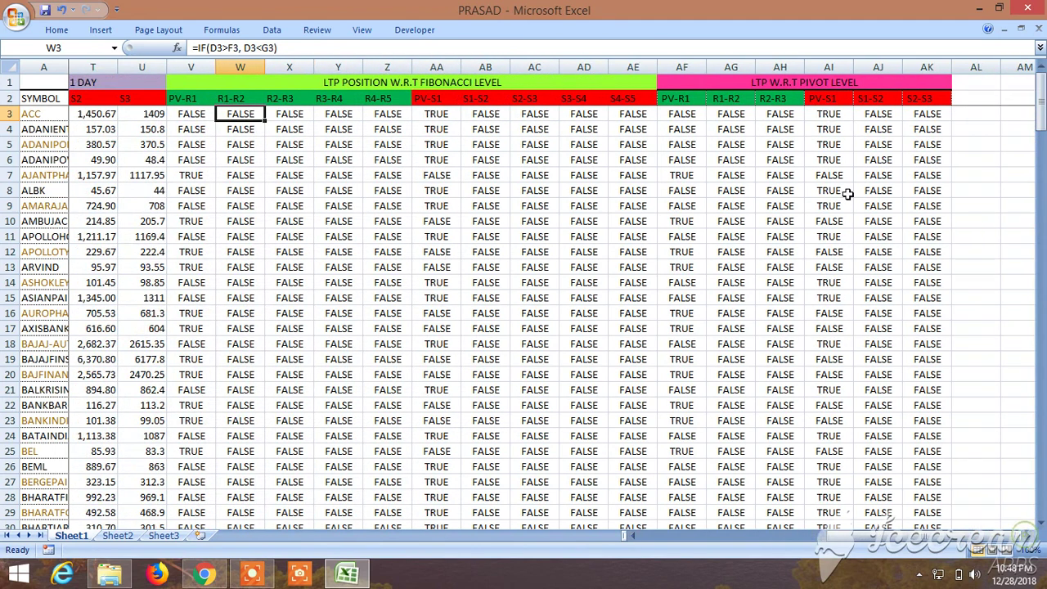
click(785, 84)
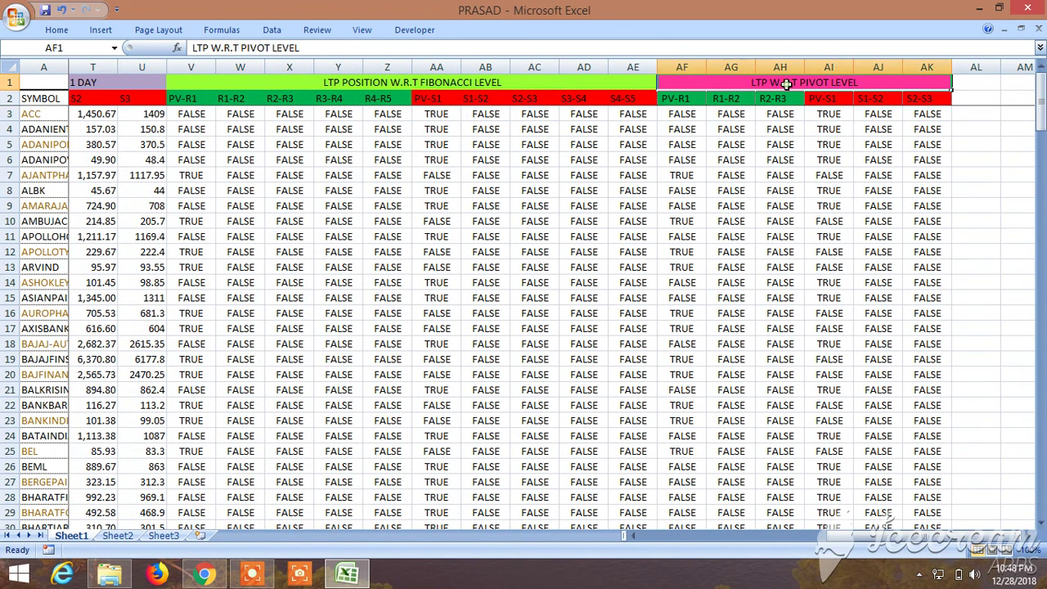
click(684, 115)
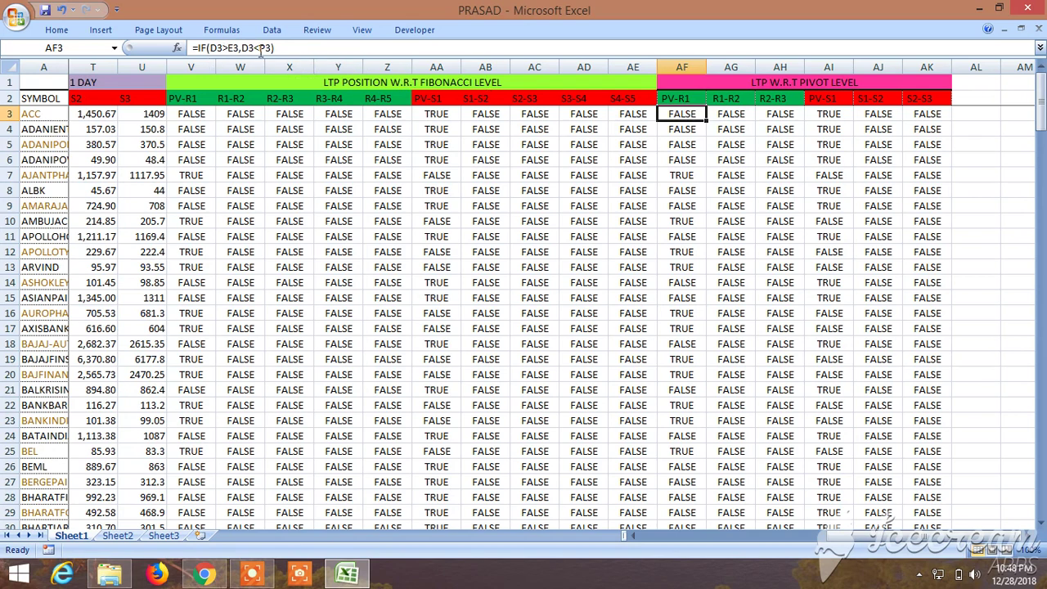
click(737, 115)
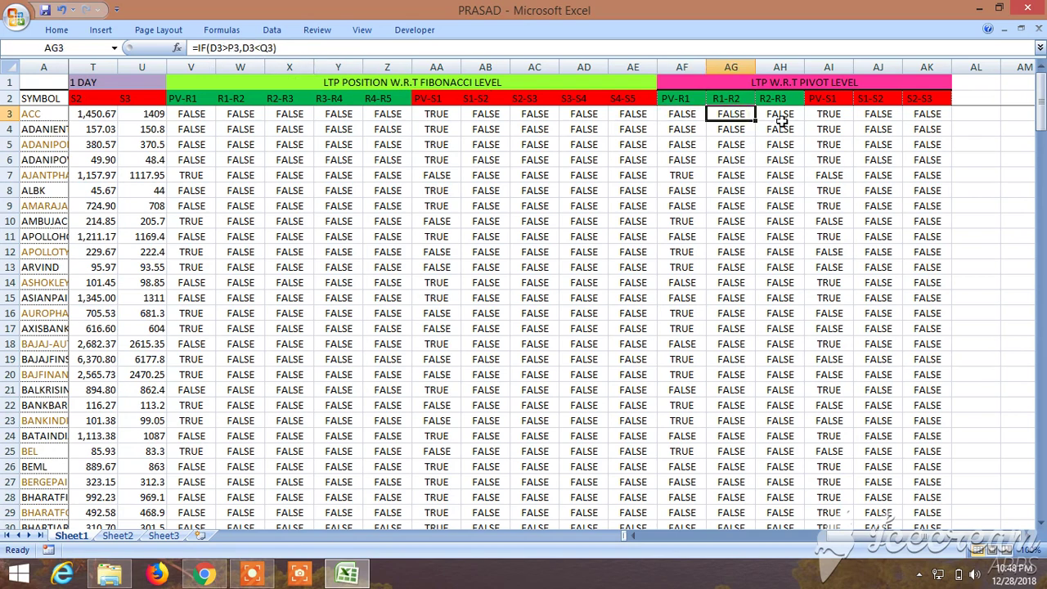
click(784, 116)
click(832, 116)
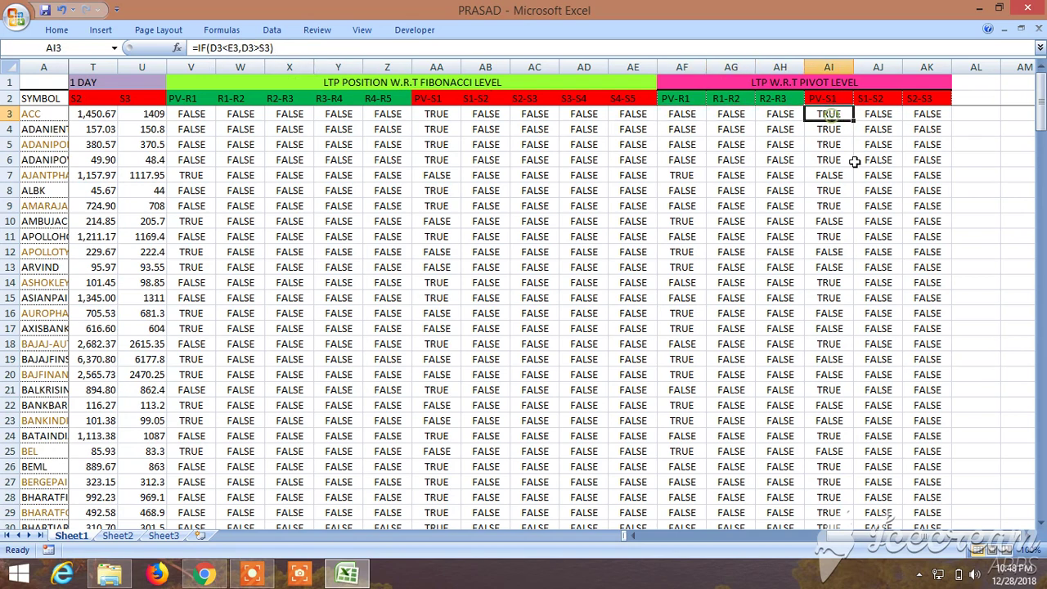
drag(946, 536, 734, 526)
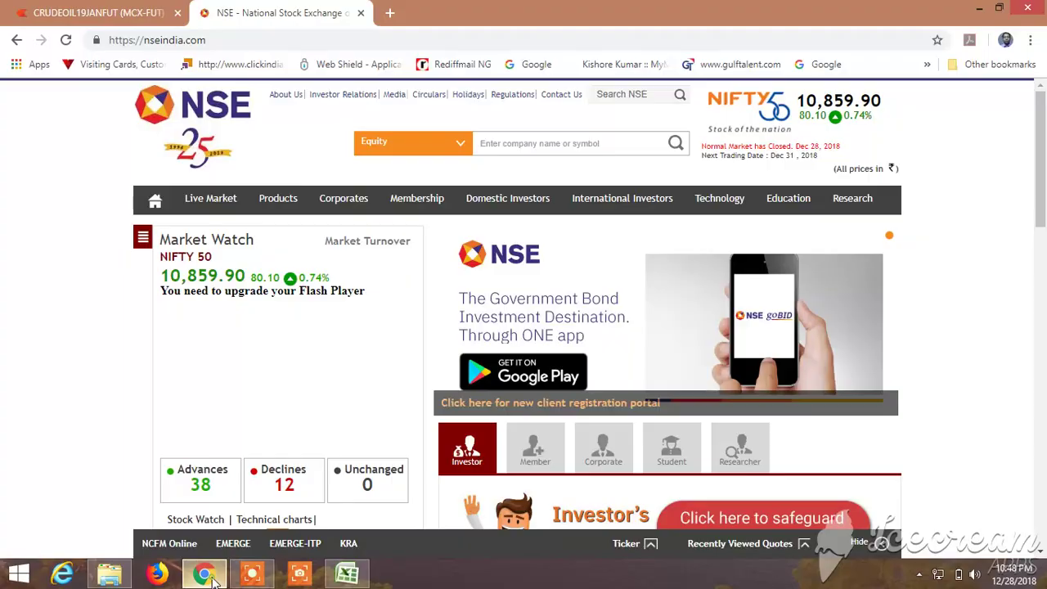
On the NSE site, open the Equity Stock watch and switch its view to FO Stocks.
click(205, 574)
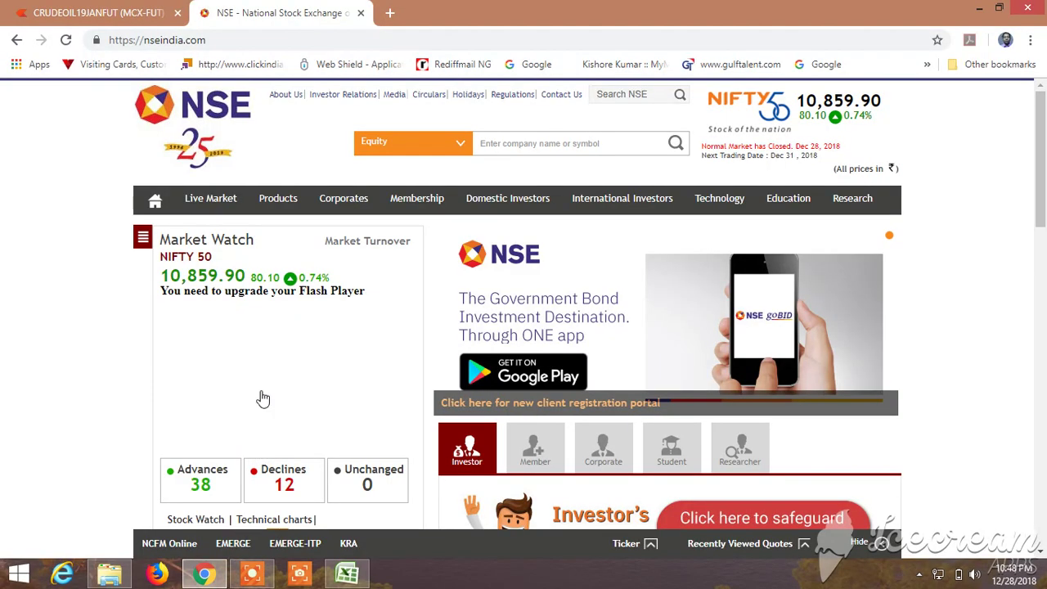
mouse_move(221, 207)
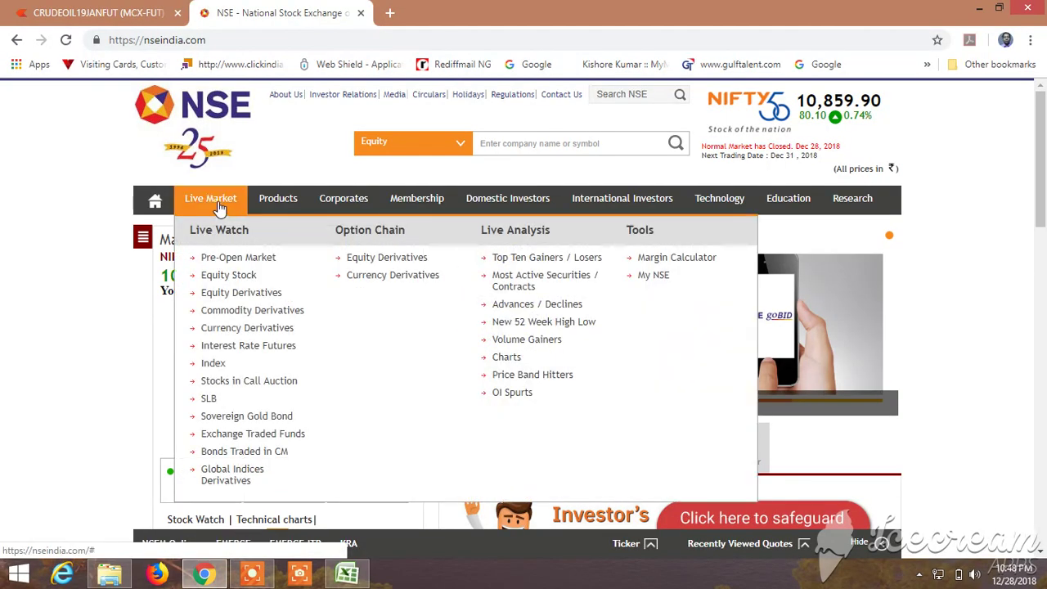
click(224, 273)
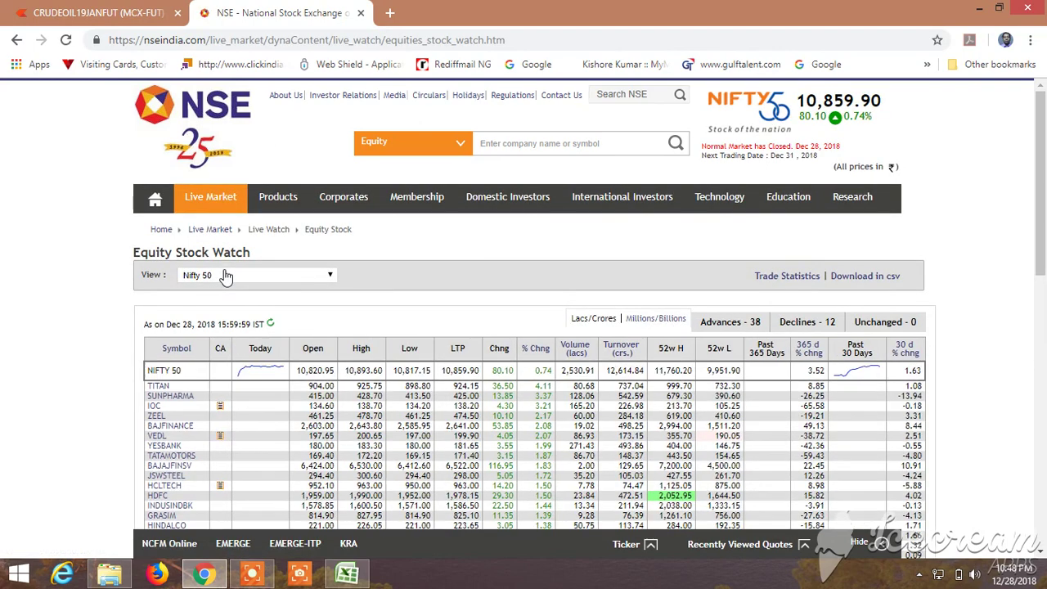
click(257, 274)
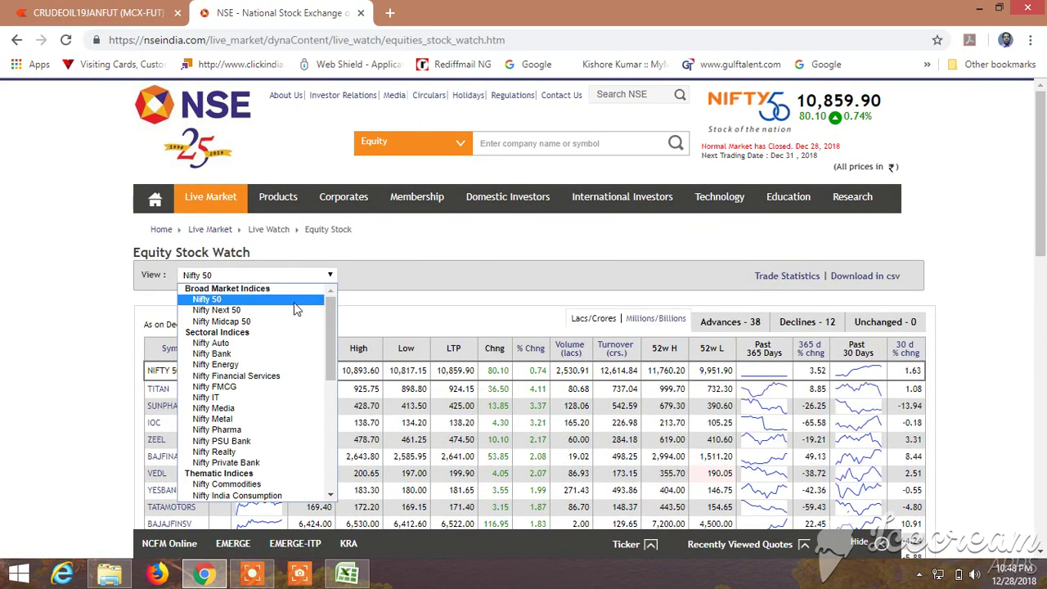
drag(336, 329, 329, 432)
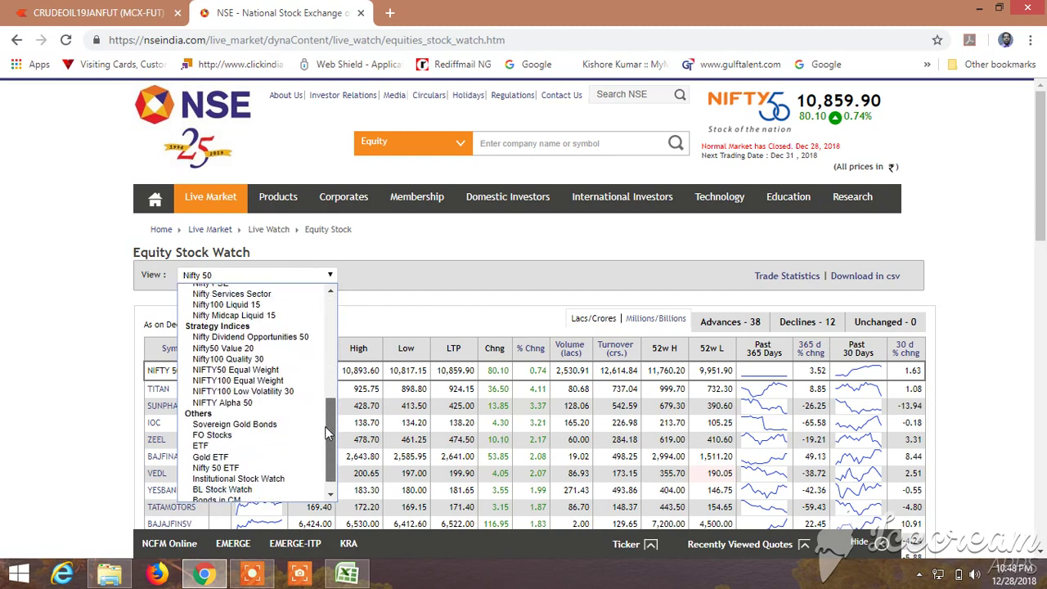
click(247, 438)
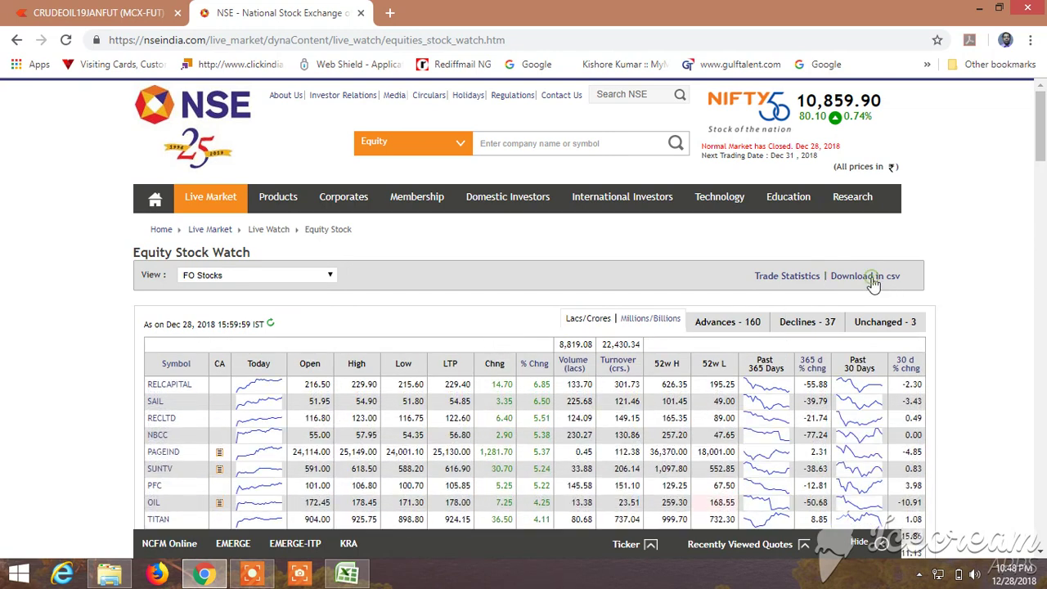
Download the FO Stocks table as CSV and open it in Excel as data (29).
click(872, 278)
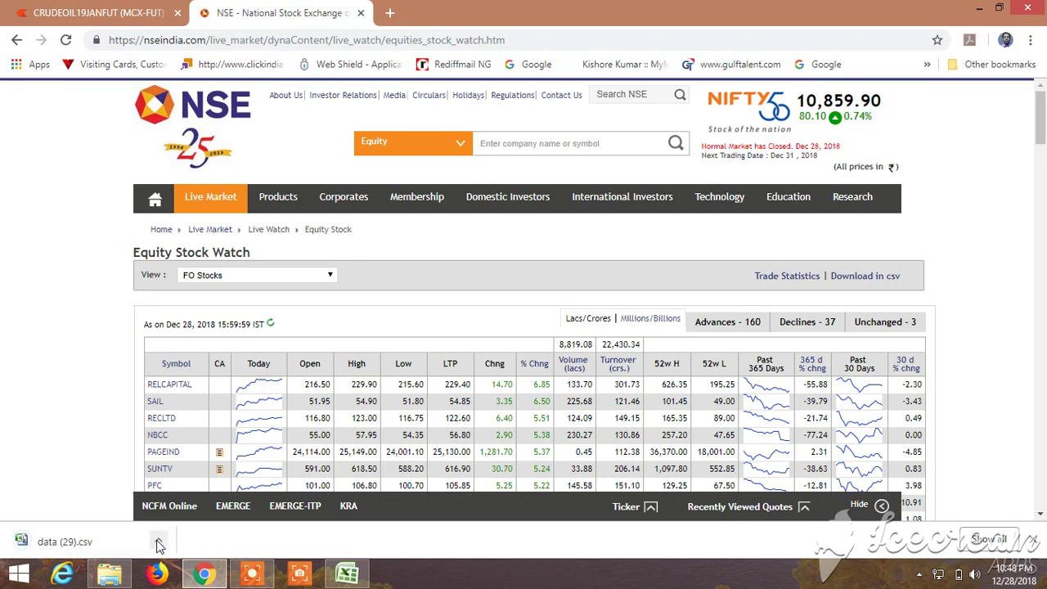
click(158, 542)
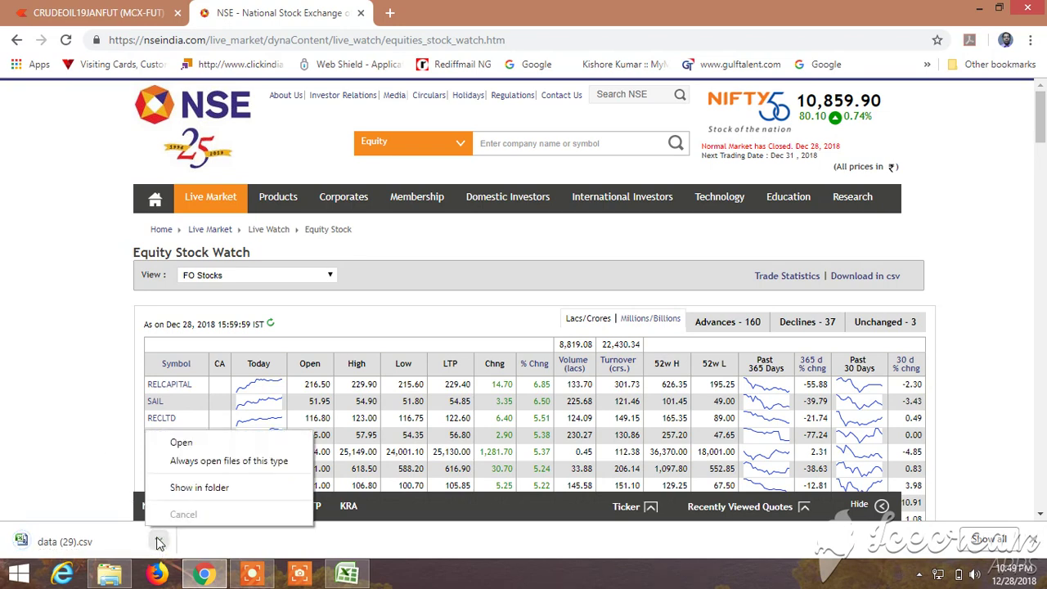
click(181, 443)
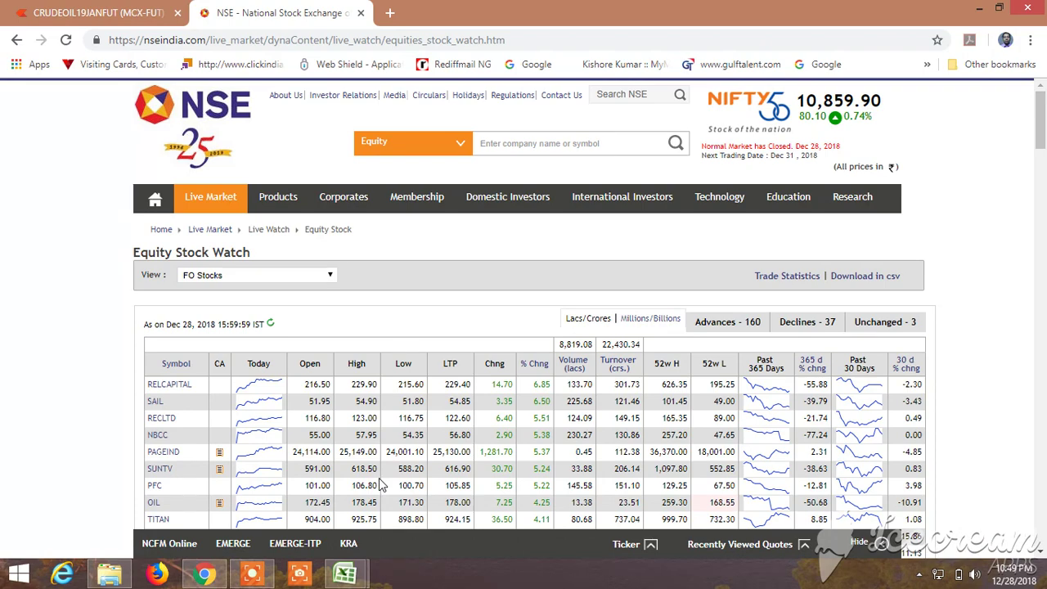
mouse_move(344, 572)
click(426, 519)
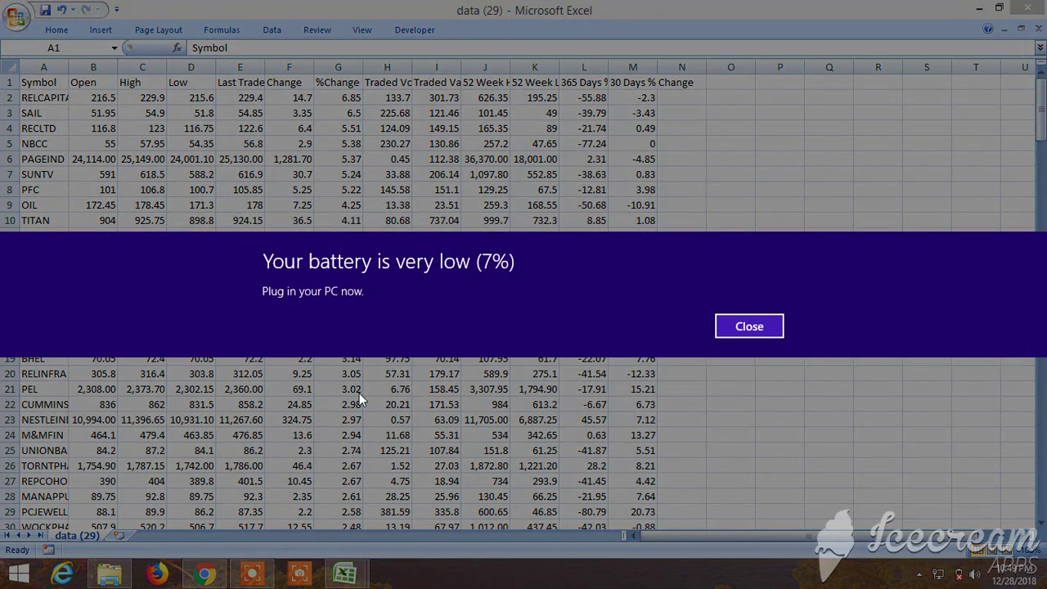
Dismiss the battery warning and sort the whole data (29) table by Symbol, A to Z.
click(747, 328)
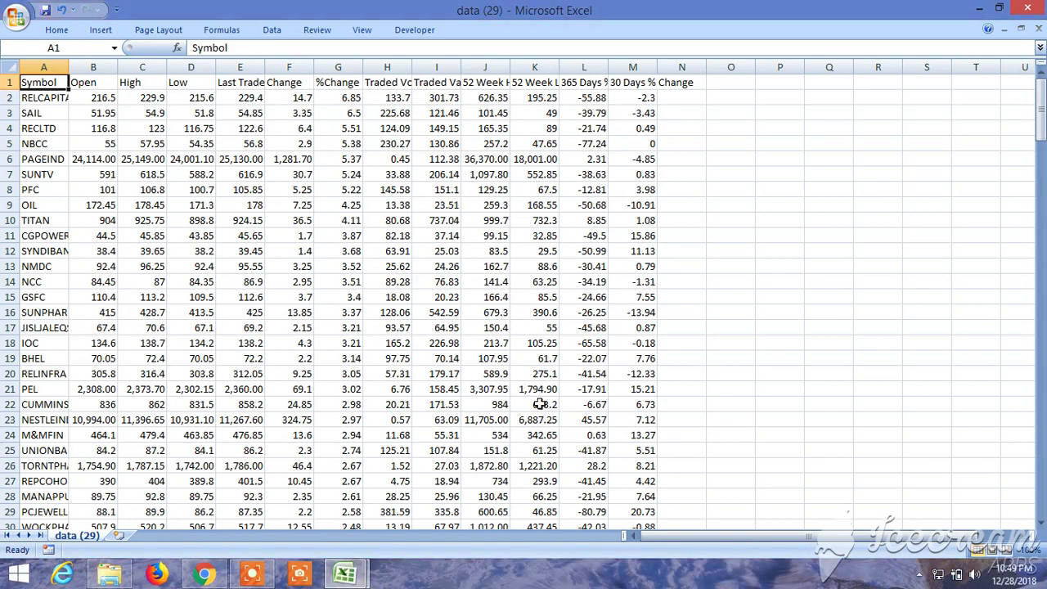
key(ctrl+shift+End)
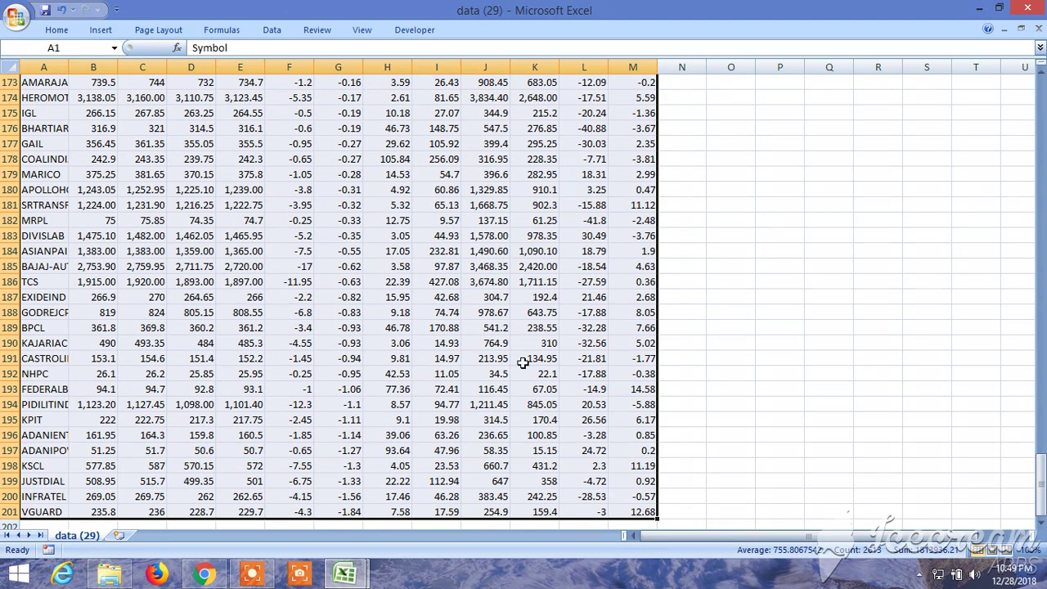
click(273, 29)
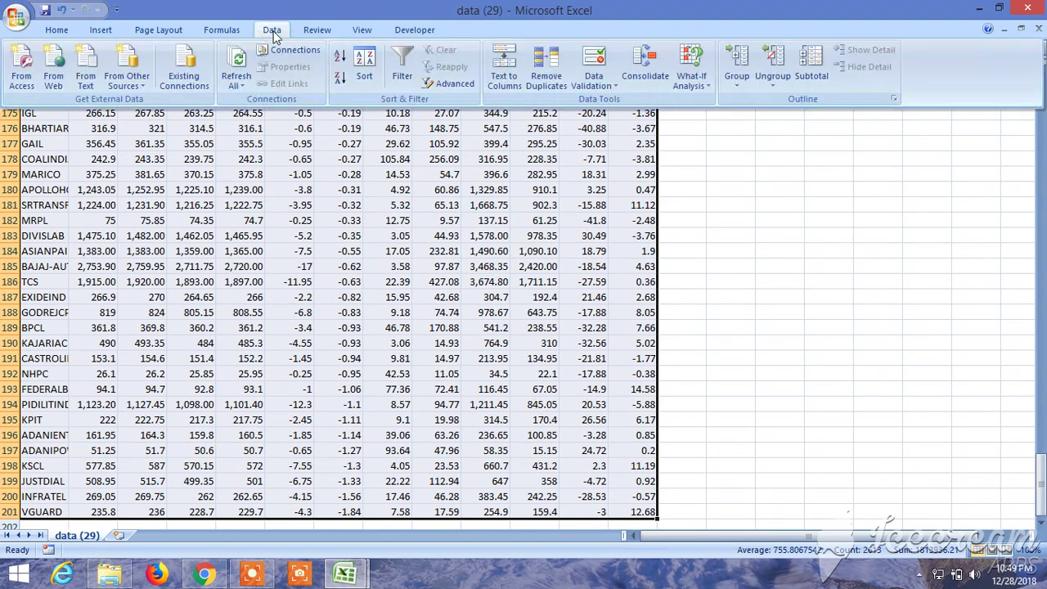
click(367, 63)
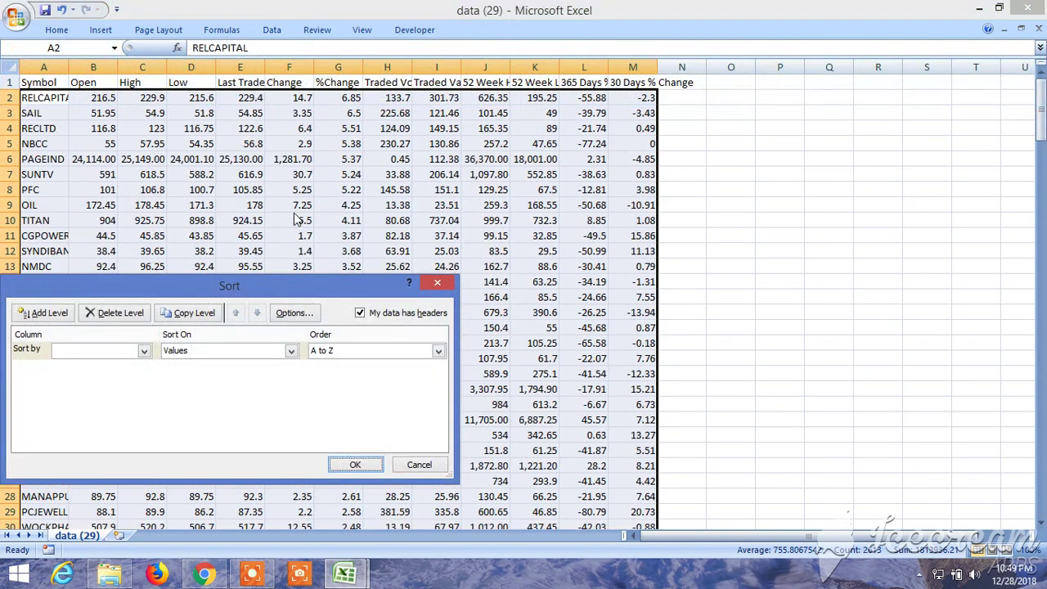
click(138, 350)
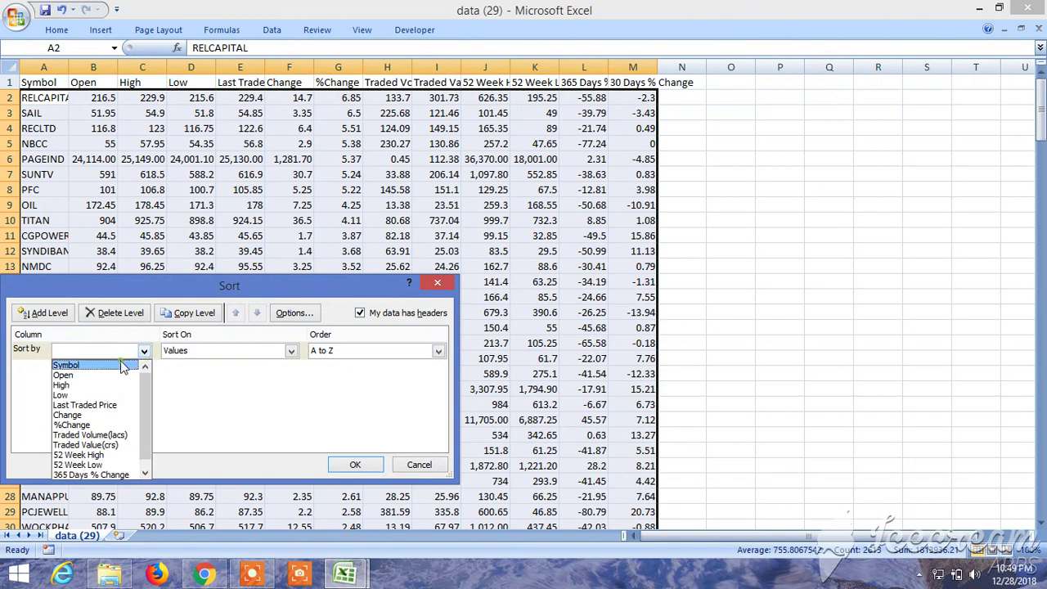
click(121, 365)
click(357, 466)
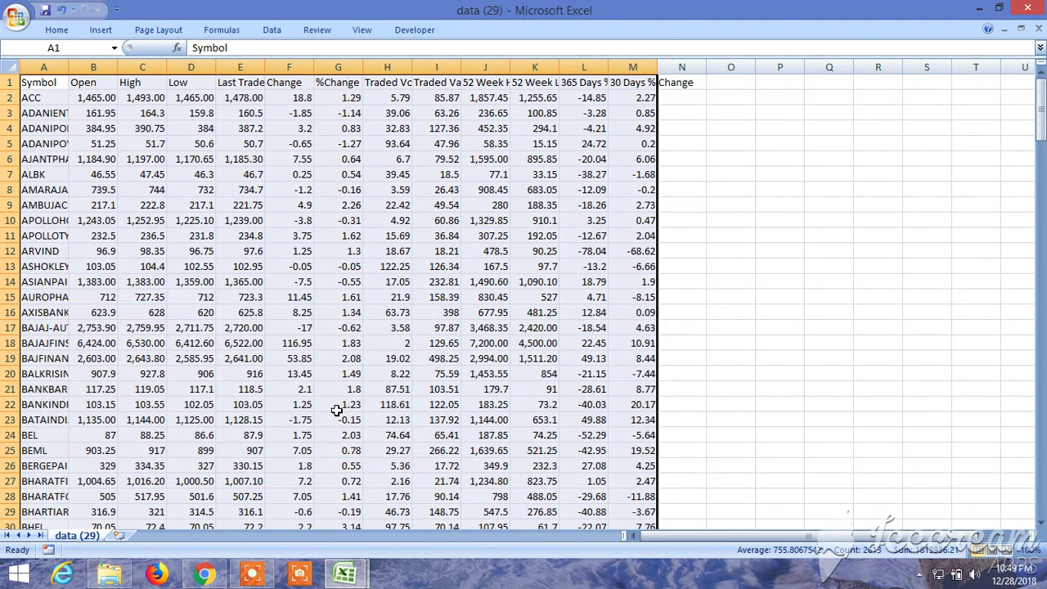
Copy the High, Low and Last Traded price columns (C2:E201) from data (29).
mouse_move(145, 100)
mouse_down()
mouse_move(234, 107)
mouse_move(221, 547)
mouse_move(229, 542)
mouse_up()
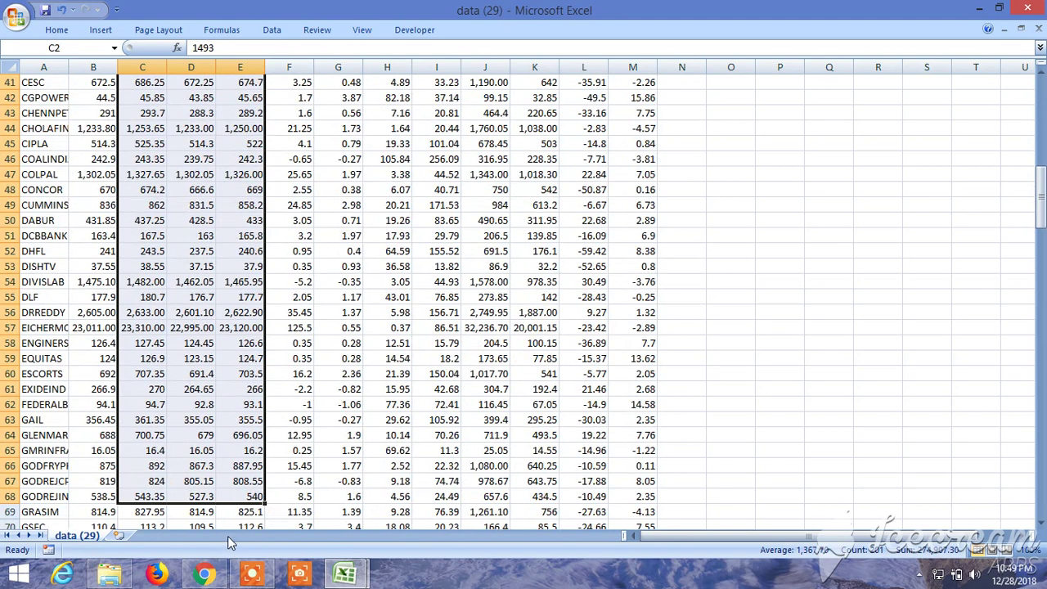
key(ctrl+shift+Down)
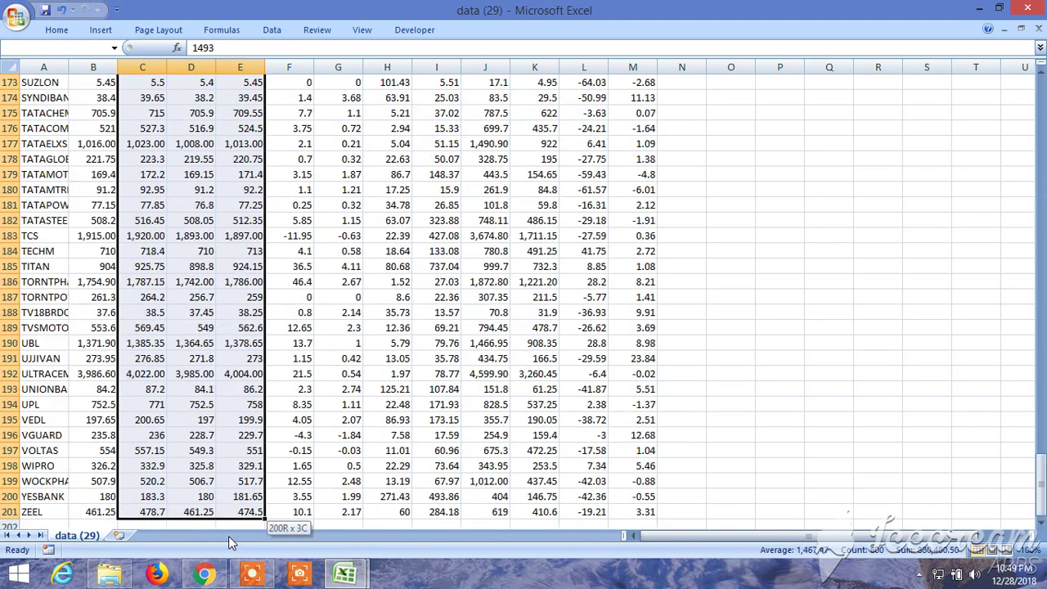
right_click(199, 337)
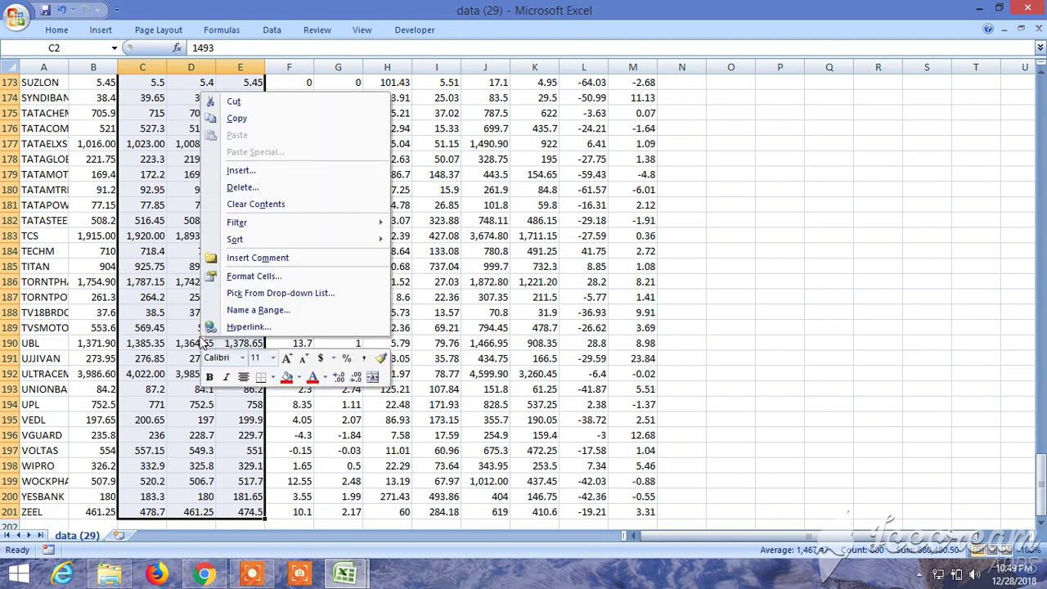
click(238, 119)
key(ctrl+BackSpace)
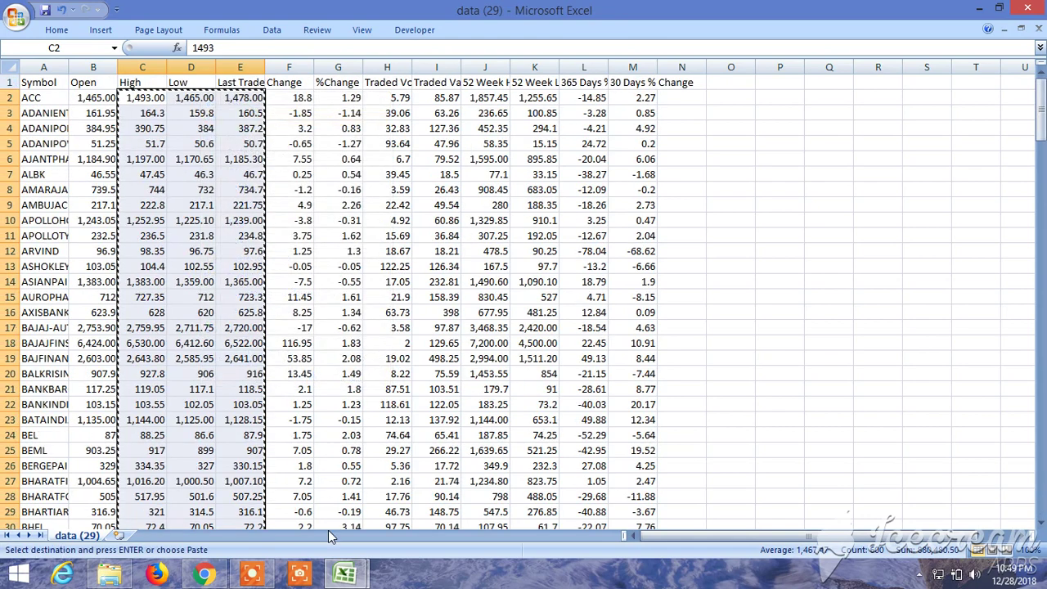
Paste the prices into PRASAD's HIGH, LOW and LTP columns starting at B3.
click(345, 573)
click(282, 507)
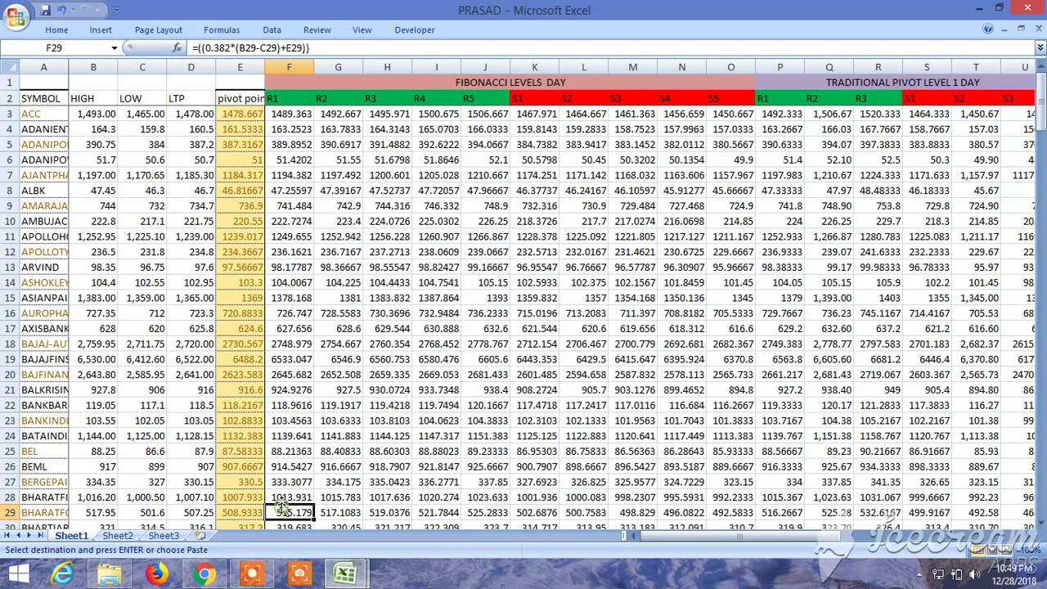
click(99, 116)
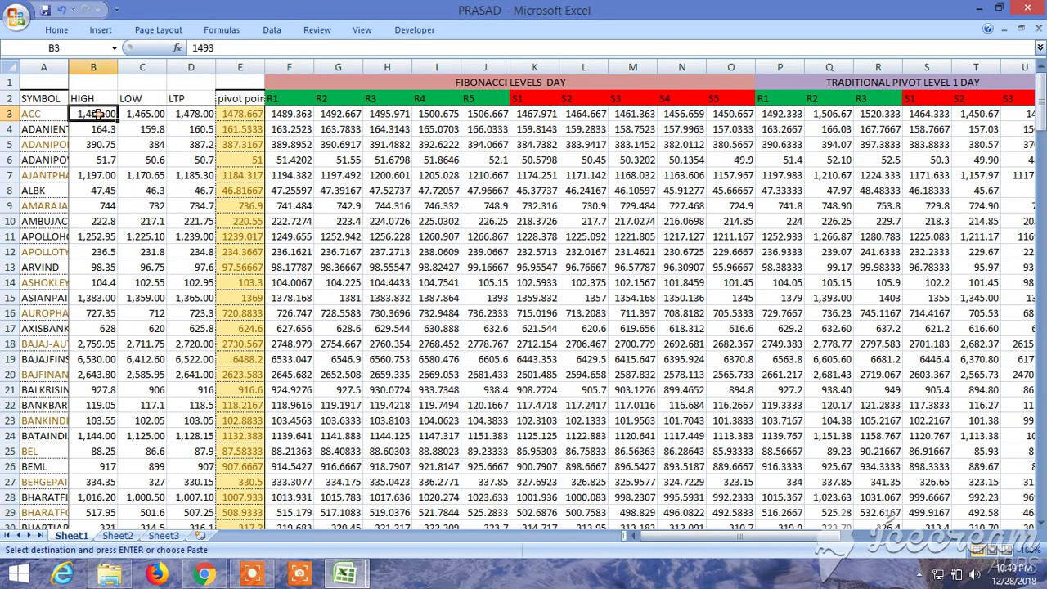
right_click(97, 117)
click(138, 158)
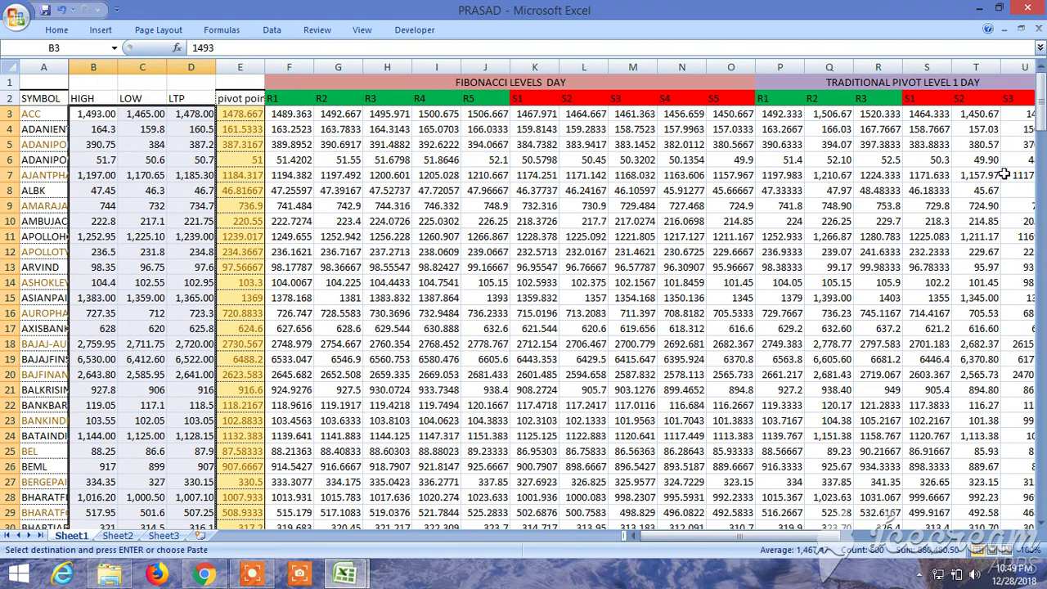
click(1036, 537)
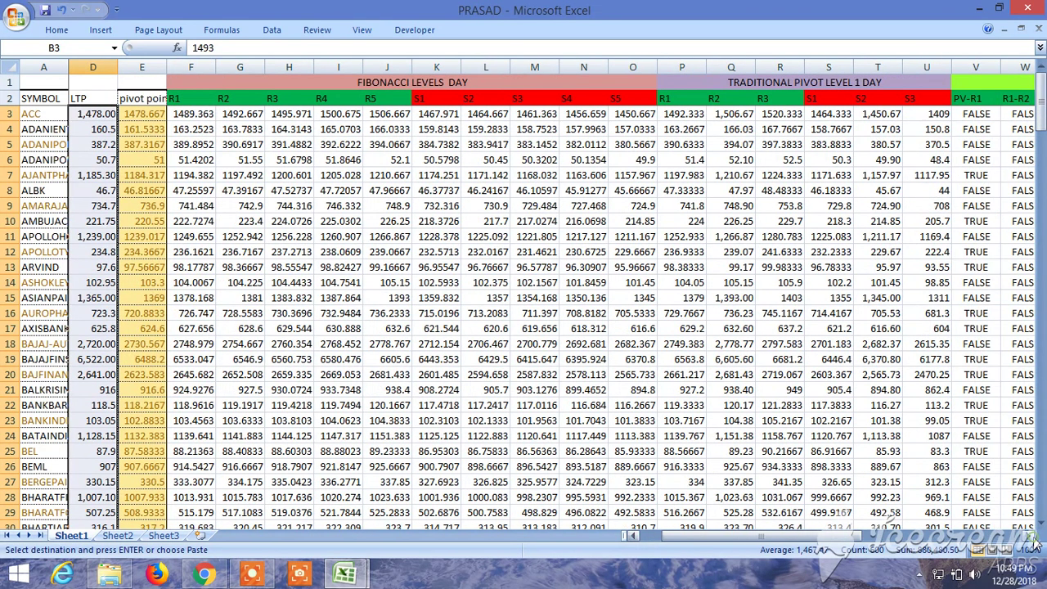
click(1036, 537)
click(1036, 537)
click(1036, 537)
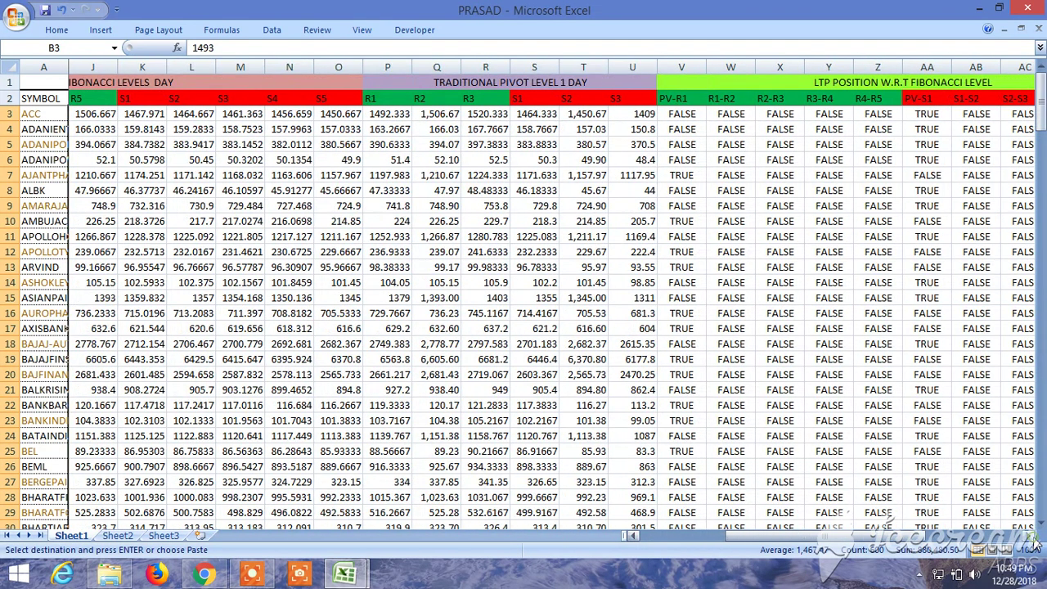
click(1036, 537)
click(1036, 537)
click(1036, 537)
click(1036, 536)
click(1036, 537)
click(1036, 537)
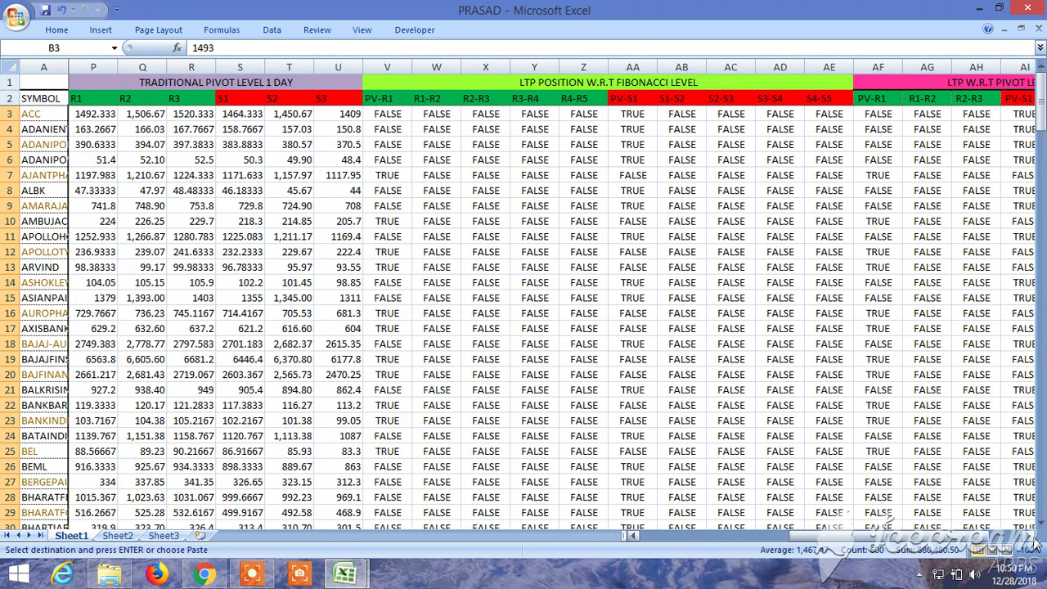
Highlight TRUE cells in PV-R1 to R4-R5 (V3:Z202) with green fill and dark green text.
drag(387, 114, 584, 129)
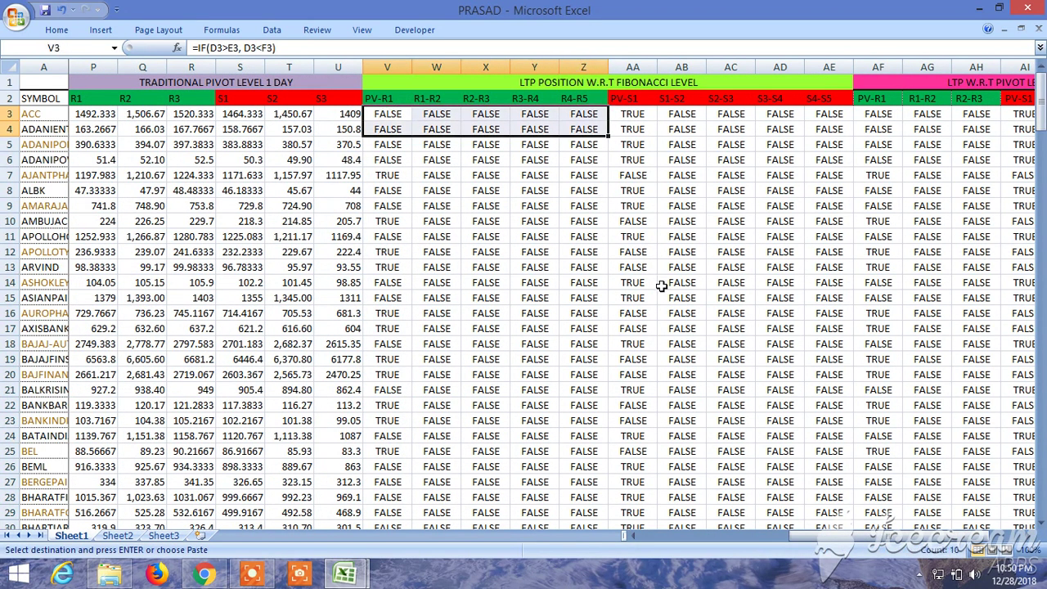
key(ctrl+shift+Down)
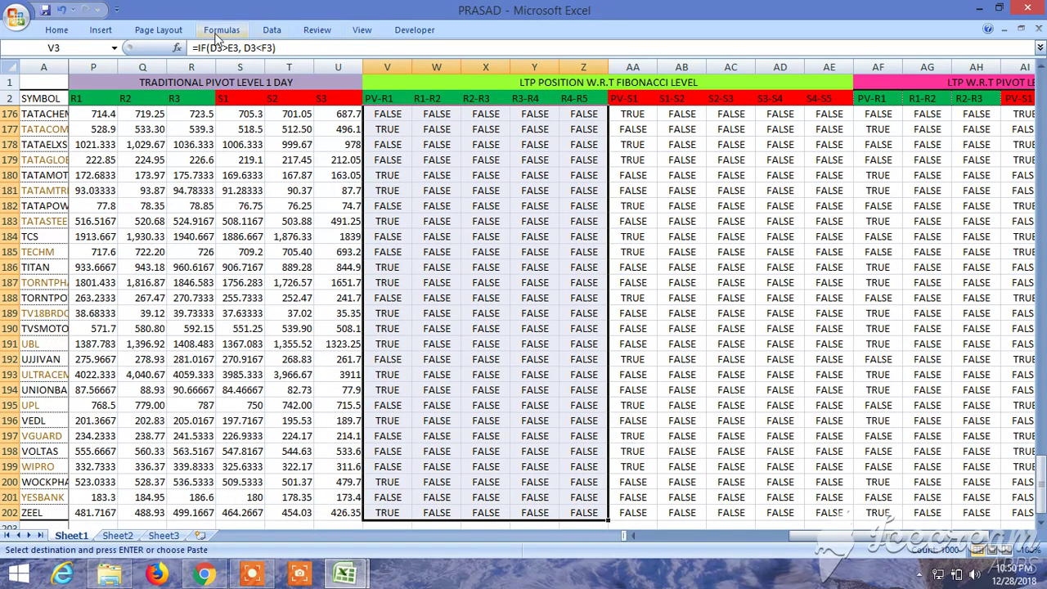
double_click(67, 27)
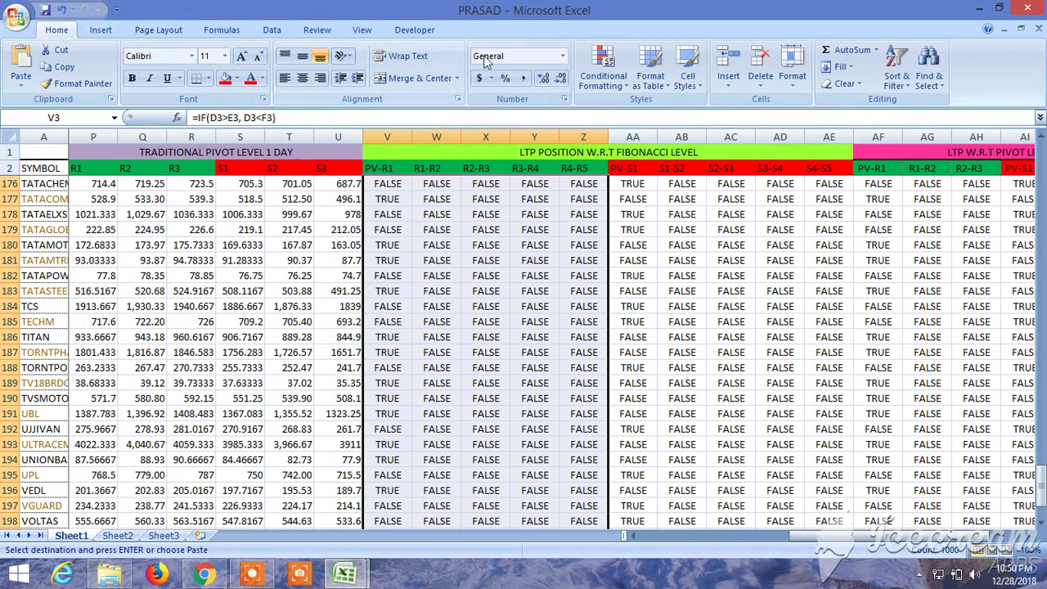
click(608, 78)
mouse_move(619, 104)
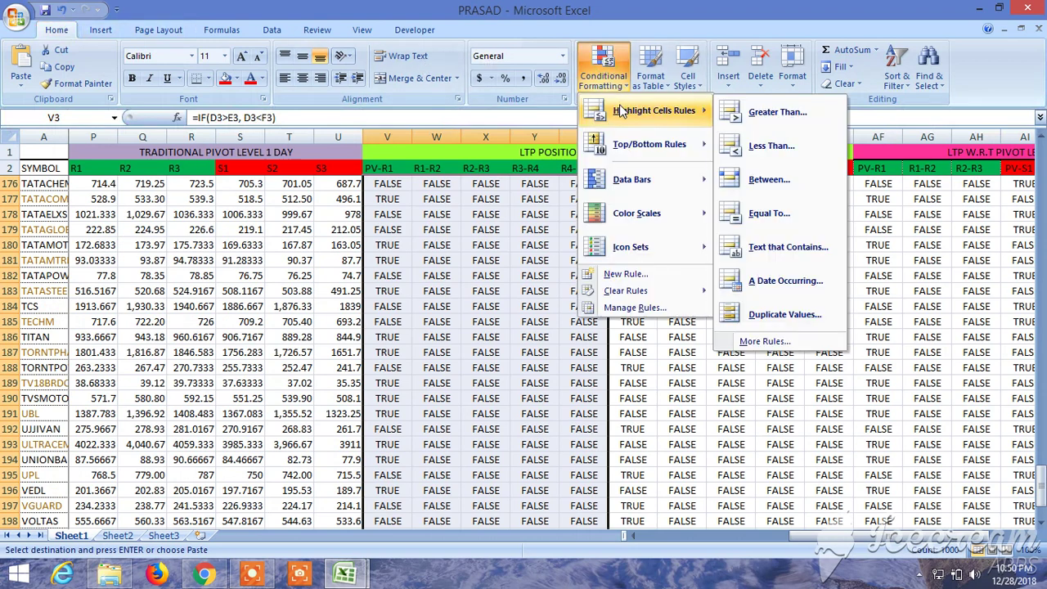
click(783, 248)
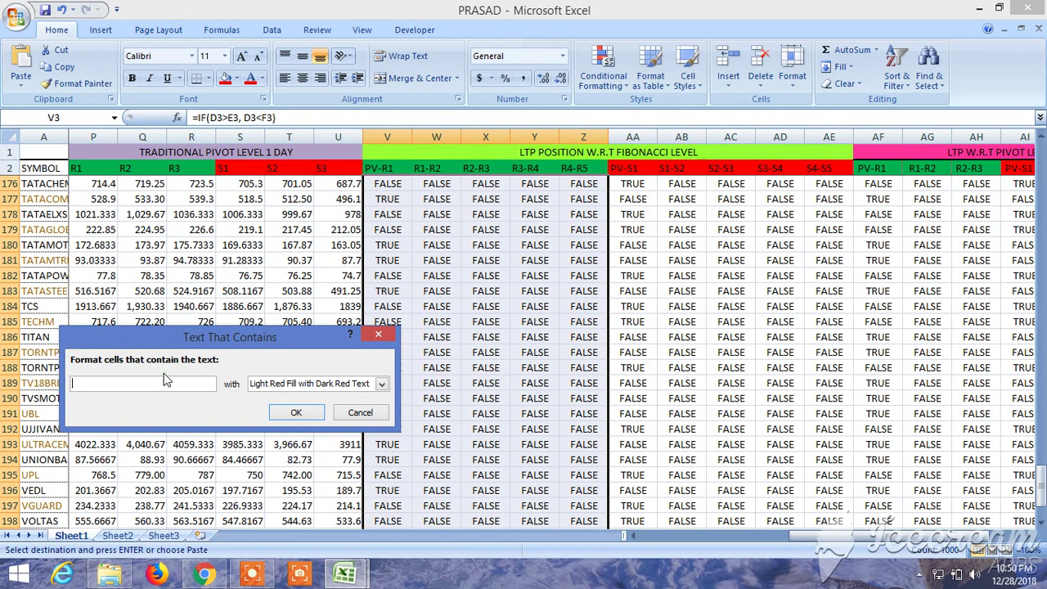
text(TRUE)
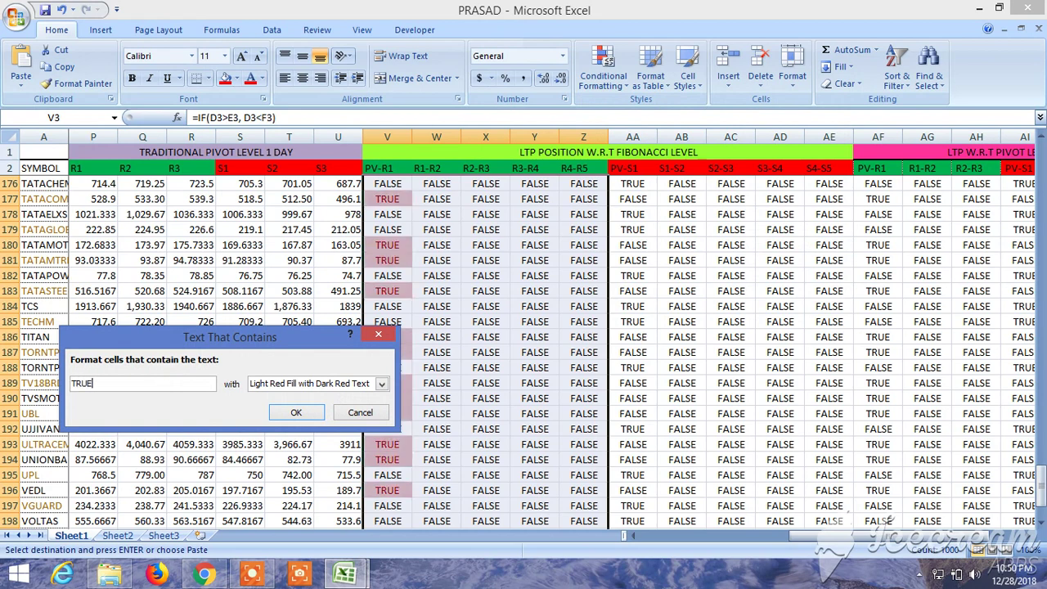
click(382, 384)
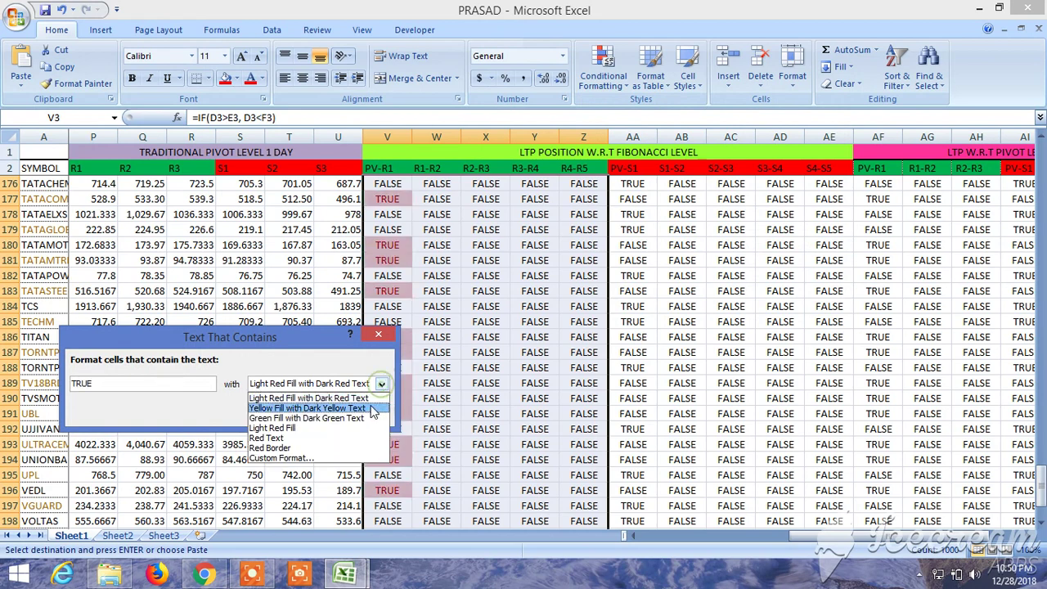
click(311, 420)
click(295, 414)
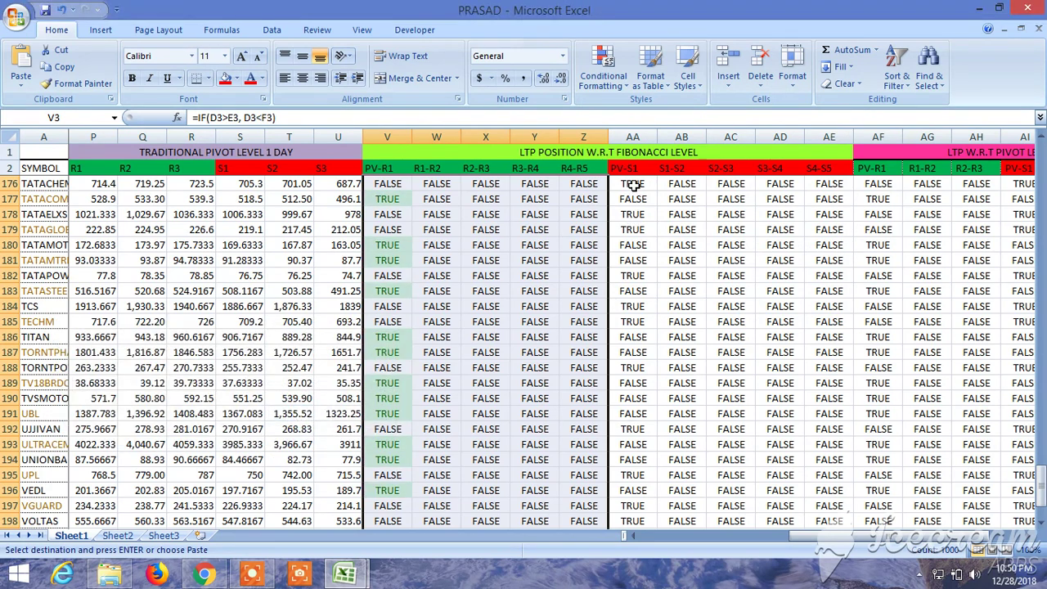
Highlight cells equal to TRUE in PV-S1 to S4-S5 (AA176:AE202) with light red fill.
mouse_move(634, 186)
mouse_down()
mouse_move(823, 345)
mouse_move(821, 456)
mouse_up()
key(shift+Down)
key(shift+Down)
key(shift+Down)
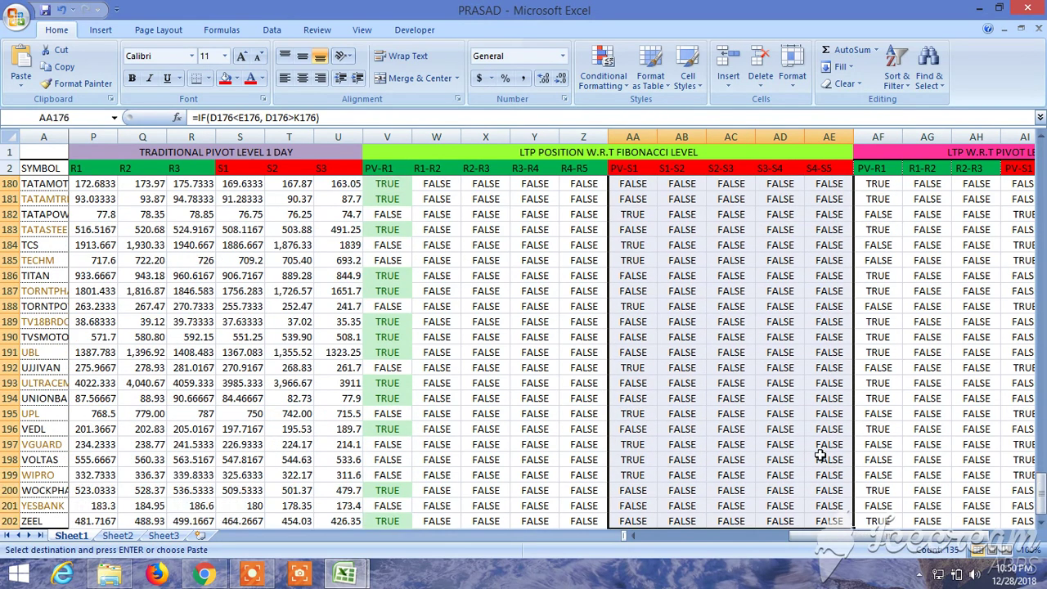
click(608, 81)
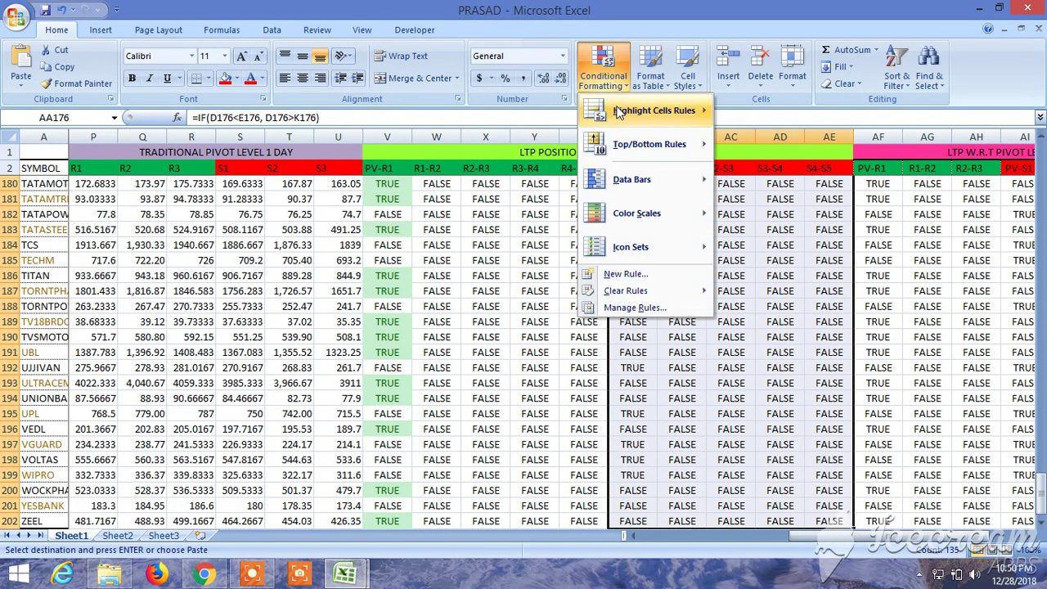
mouse_move(654, 110)
click(763, 214)
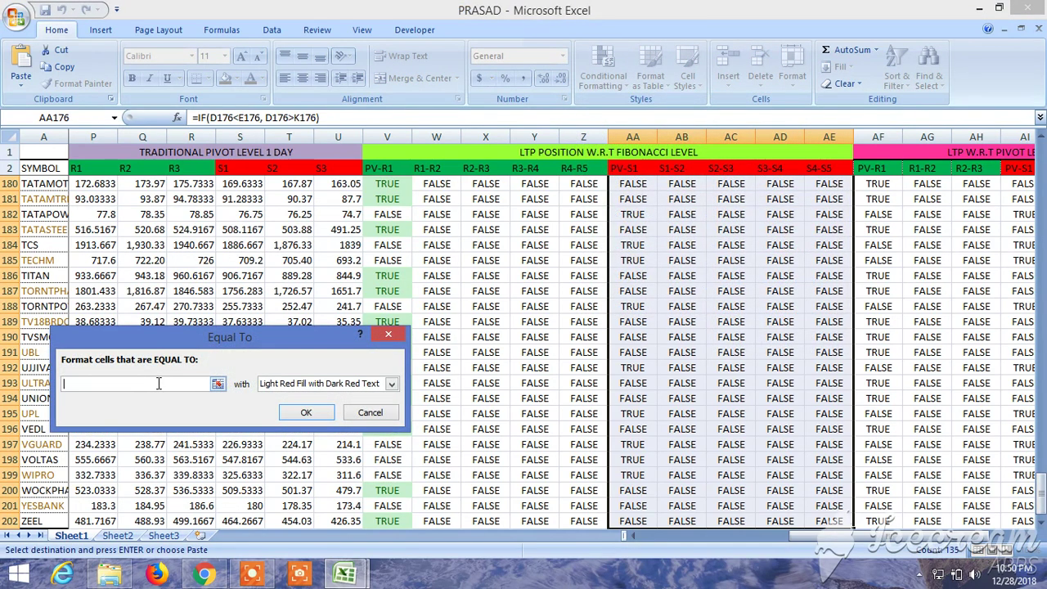
text(TRUE)
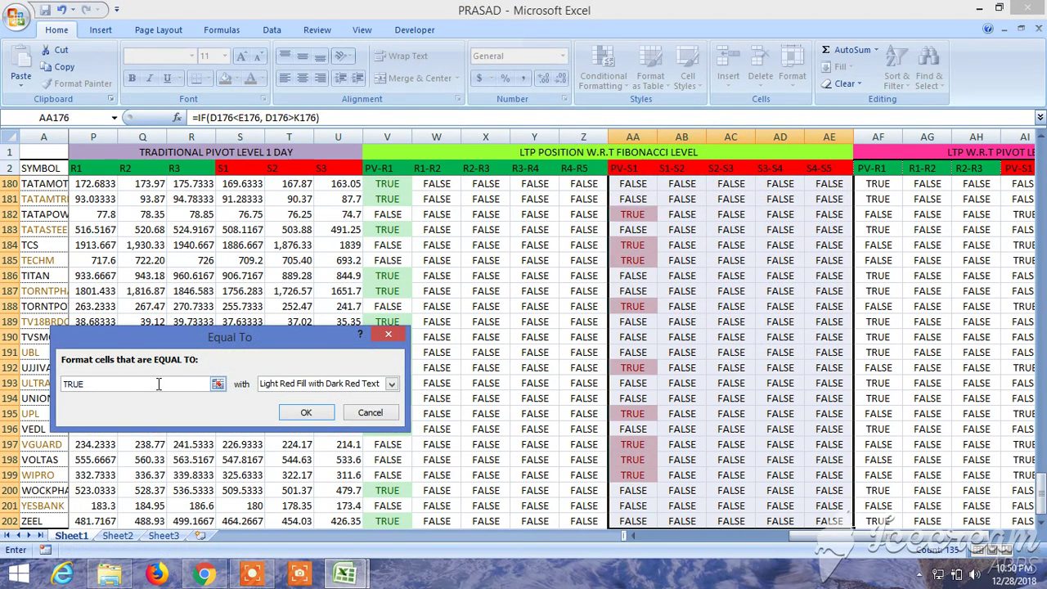
click(306, 412)
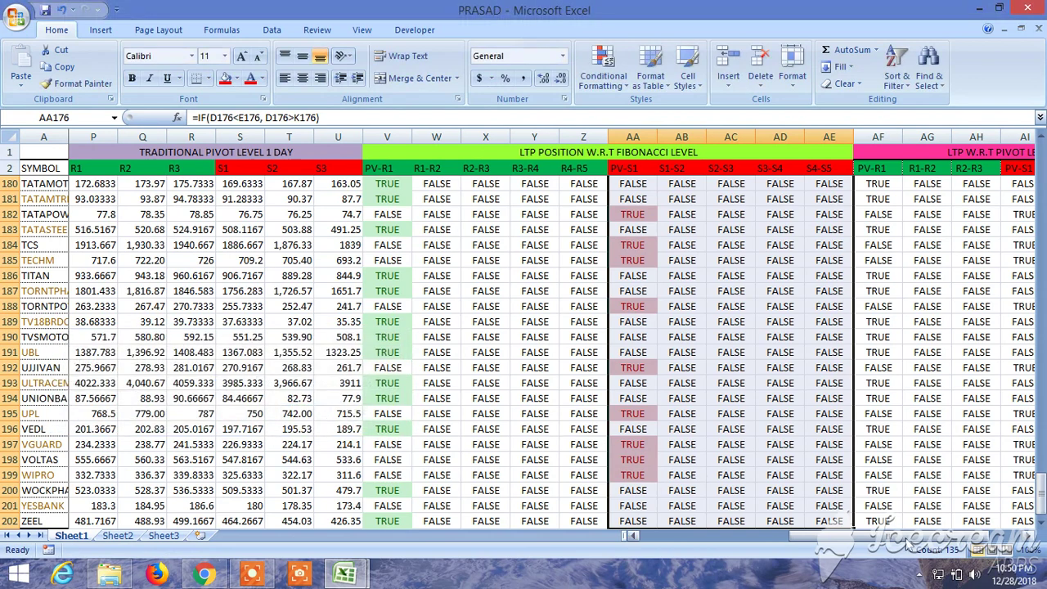
click(1041, 536)
click(1041, 536)
click(1041, 536)
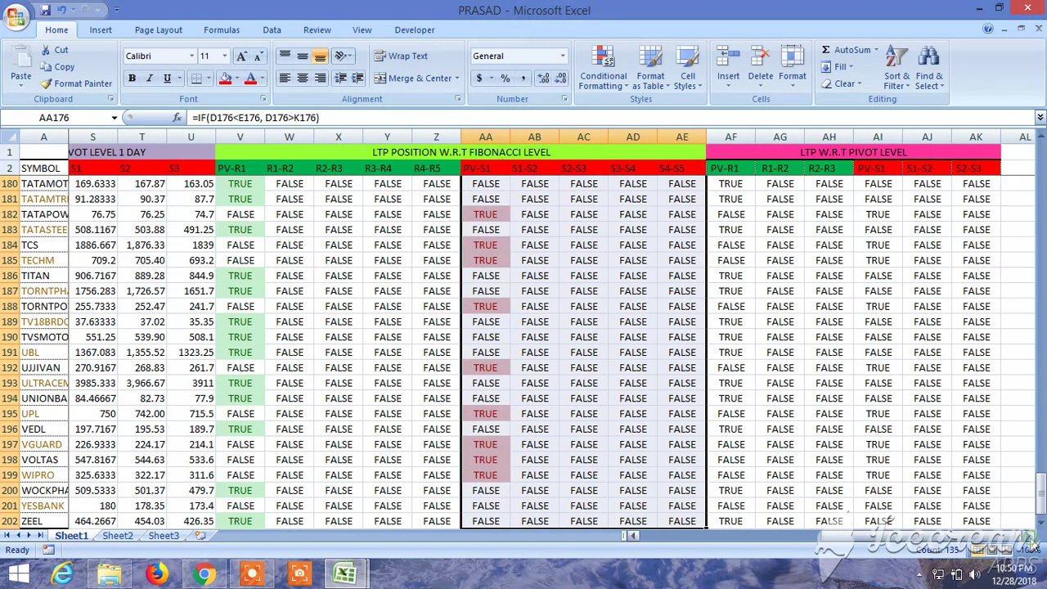
click(1041, 536)
click(1041, 536)
Give AF180:AH202 a 'Text that Contains TRUE' rule with Green Fill with Dark Green Text.
drag(637, 187, 739, 228)
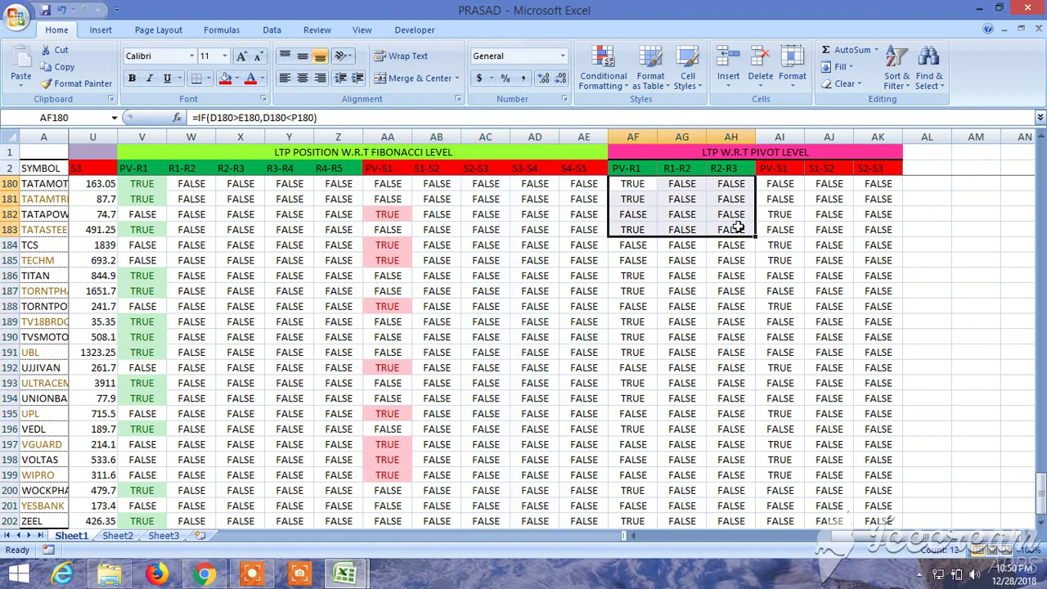
key(ctrl+shift+Down)
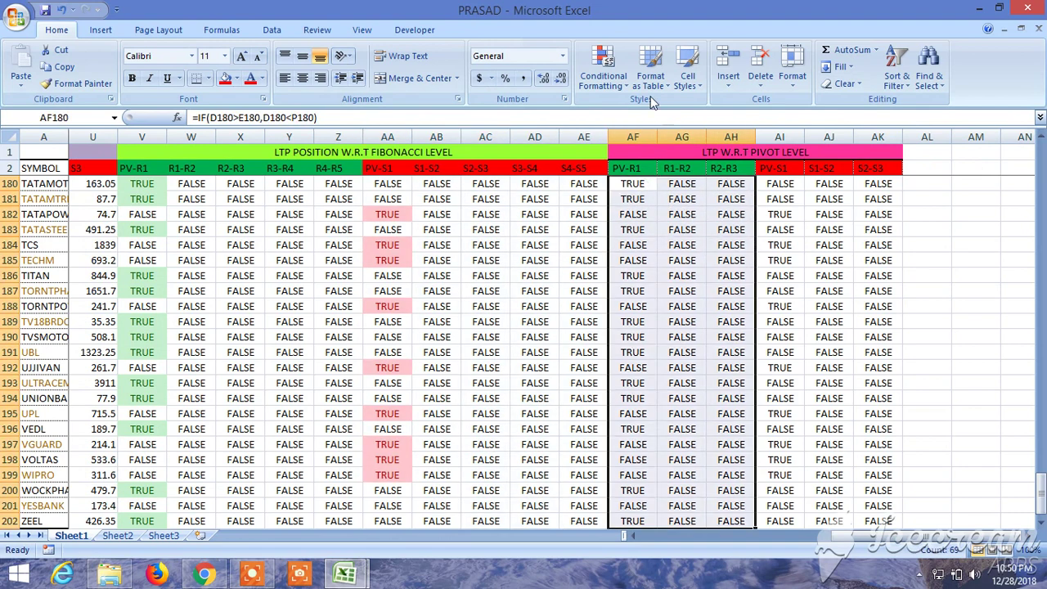
click(604, 72)
mouse_move(650, 113)
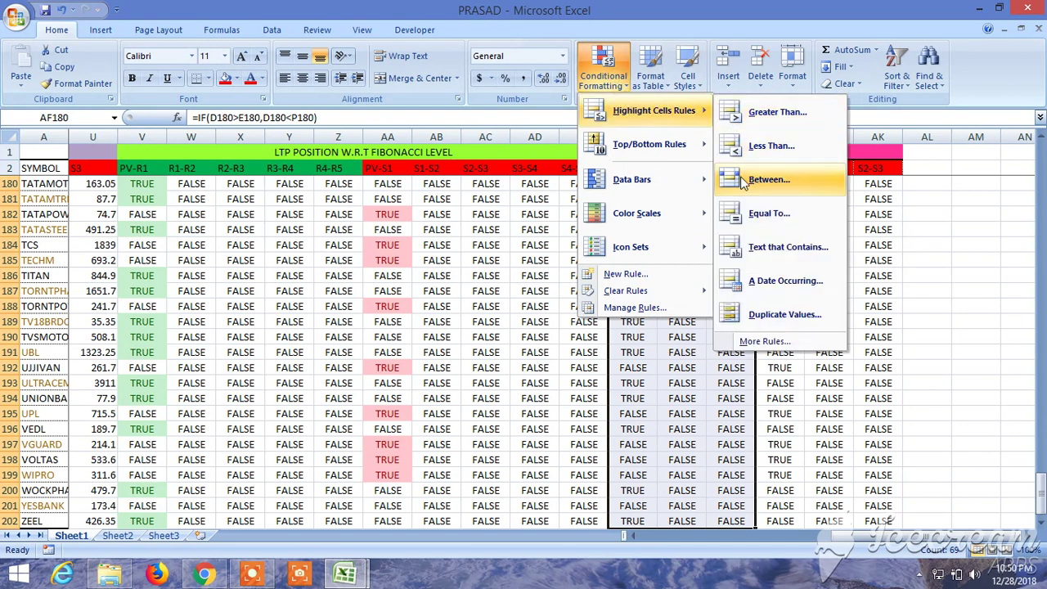
click(786, 247)
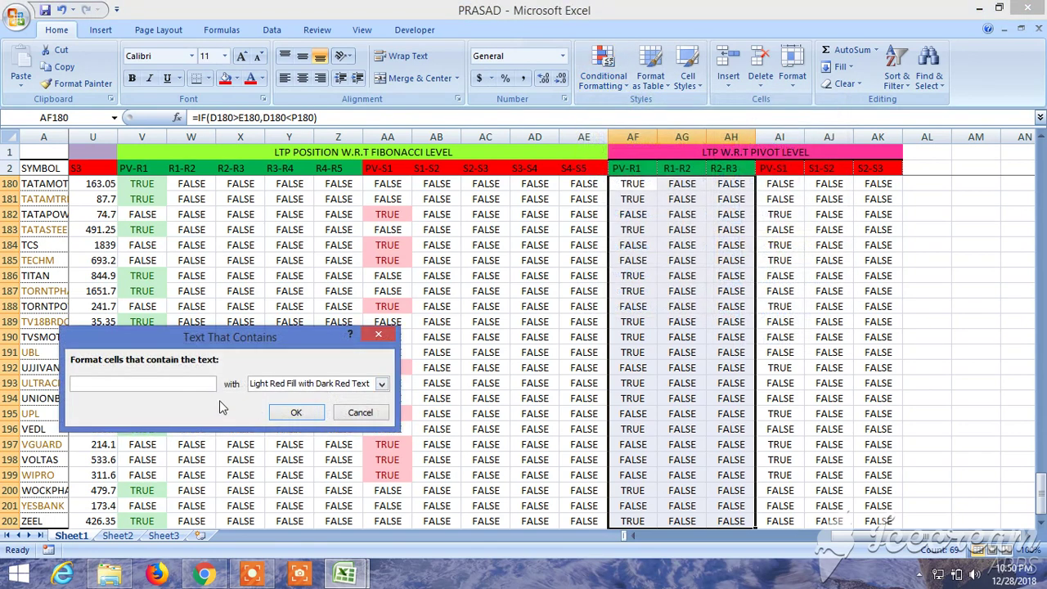
text(TRUE)
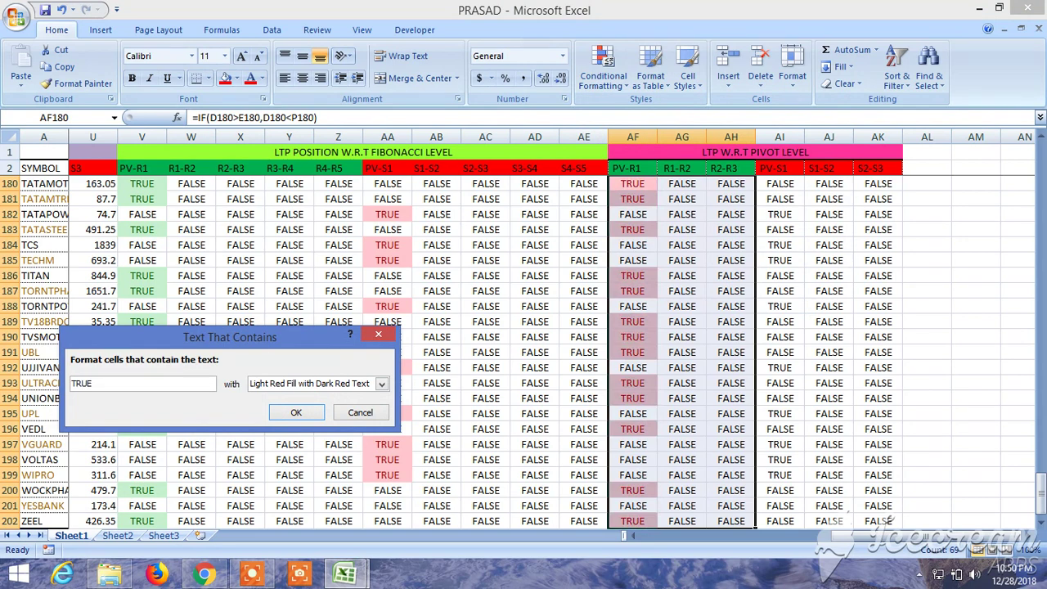
click(381, 383)
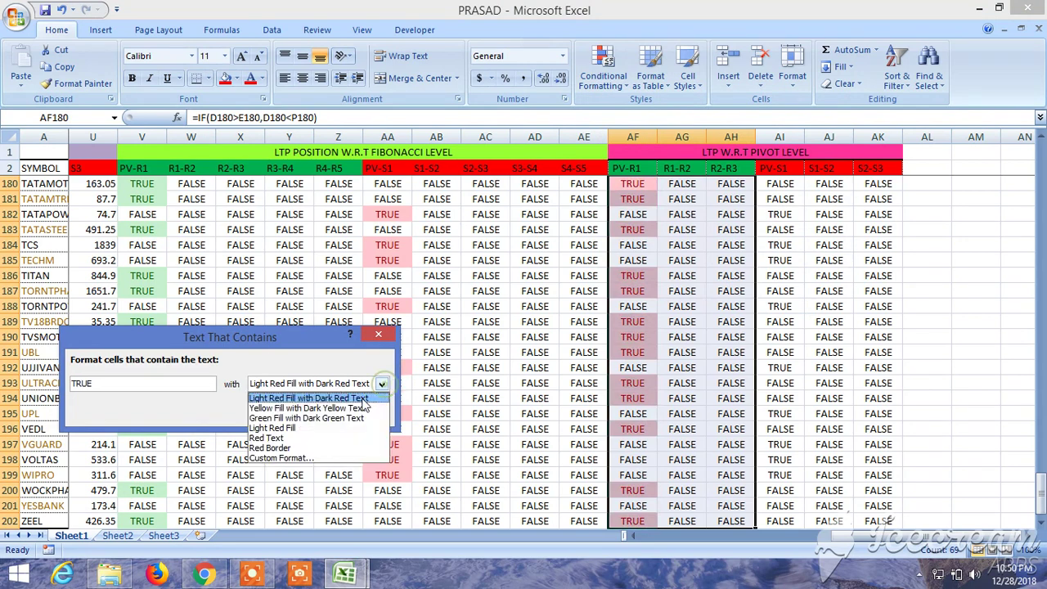
click(348, 422)
click(296, 414)
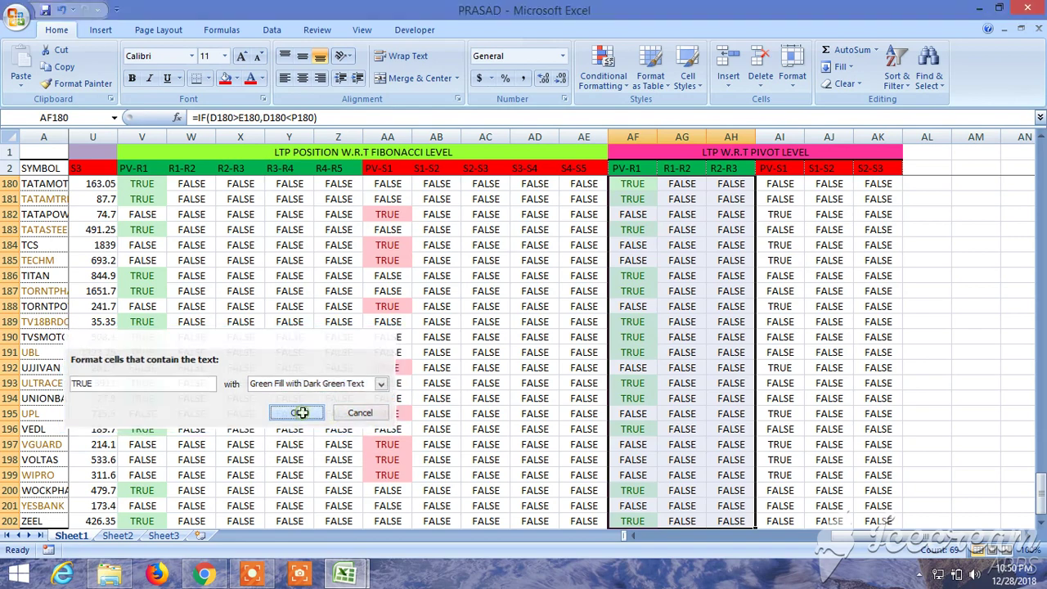
Undo the green highlighting applied to the PV-R1 column AF.
scroll(783, 205, up, 8)
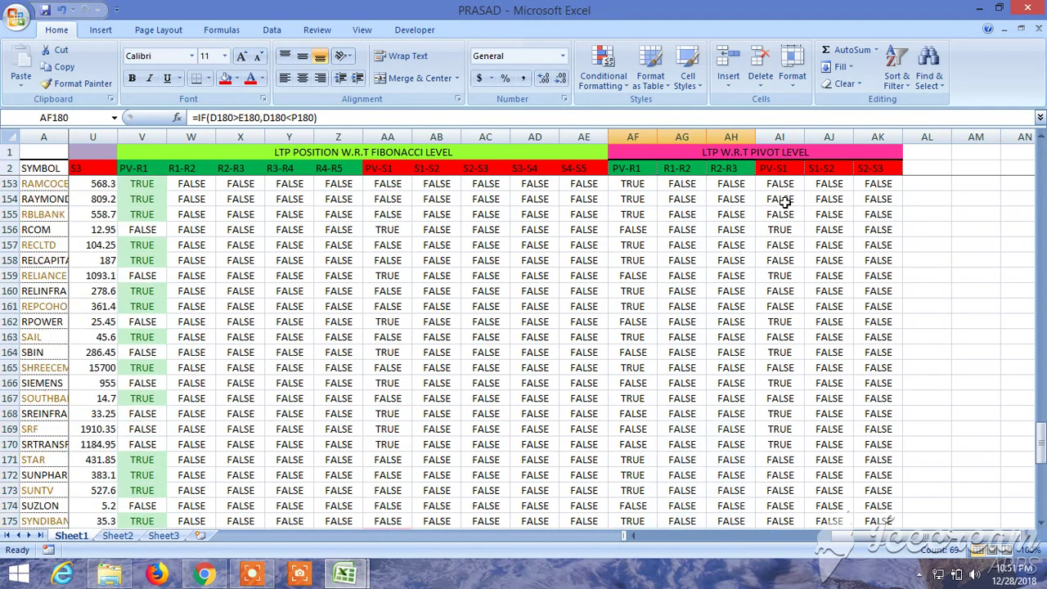
scroll(783, 205, up, 1)
scroll(785, 203, down, 4)
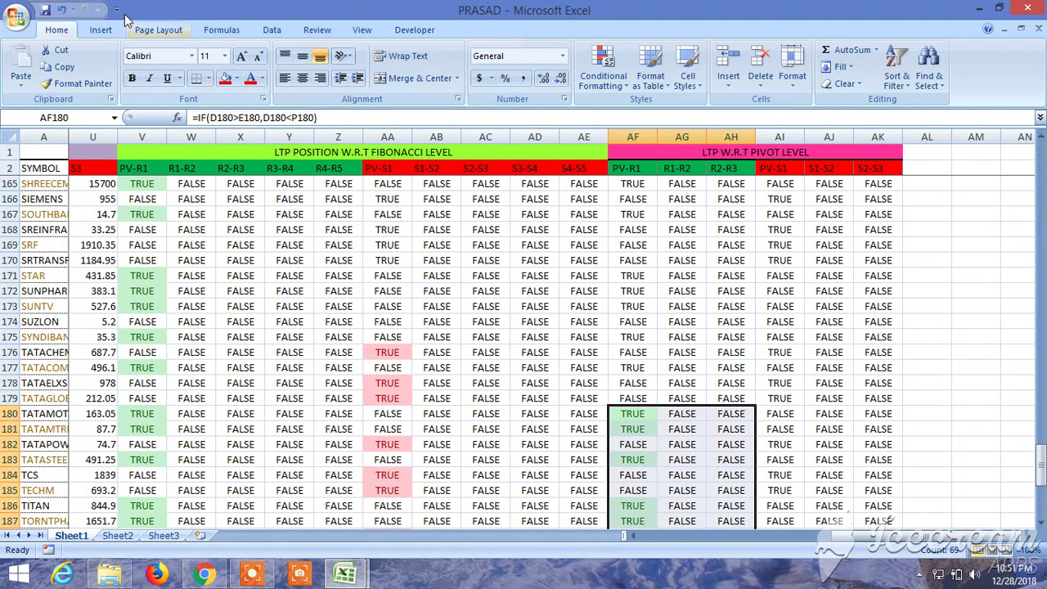
click(63, 10)
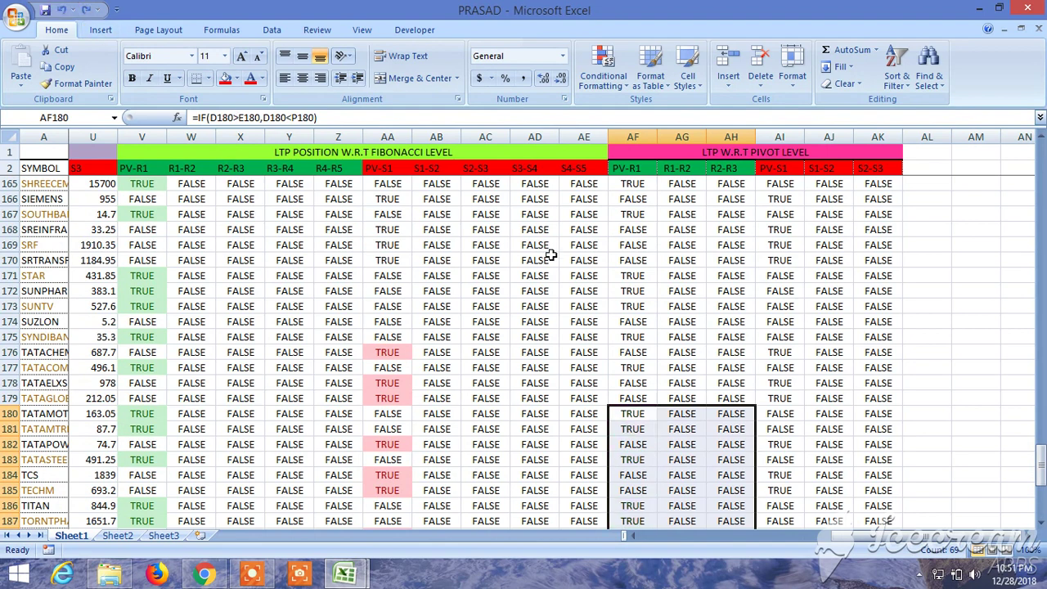
Select AF3:AH3 and extend it to the last data row, then deselect.
scroll(547, 270, up, 5)
scroll(659, 278, up, 12)
scroll(659, 280, up, 6)
scroll(658, 281, up, 9)
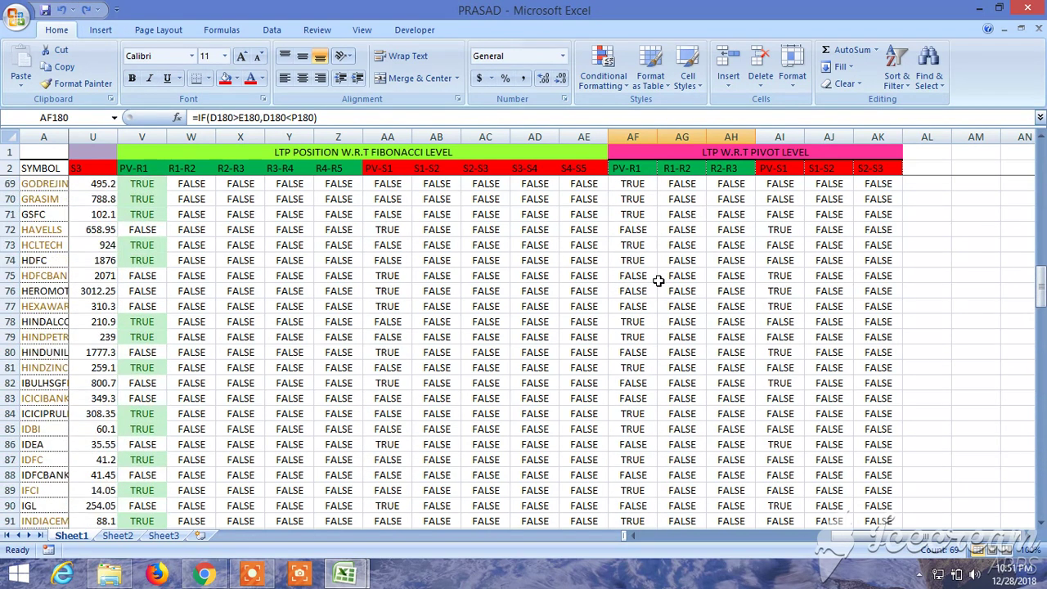
scroll(659, 279, up, 10)
scroll(660, 277, up, 11)
scroll(659, 276, up, 1)
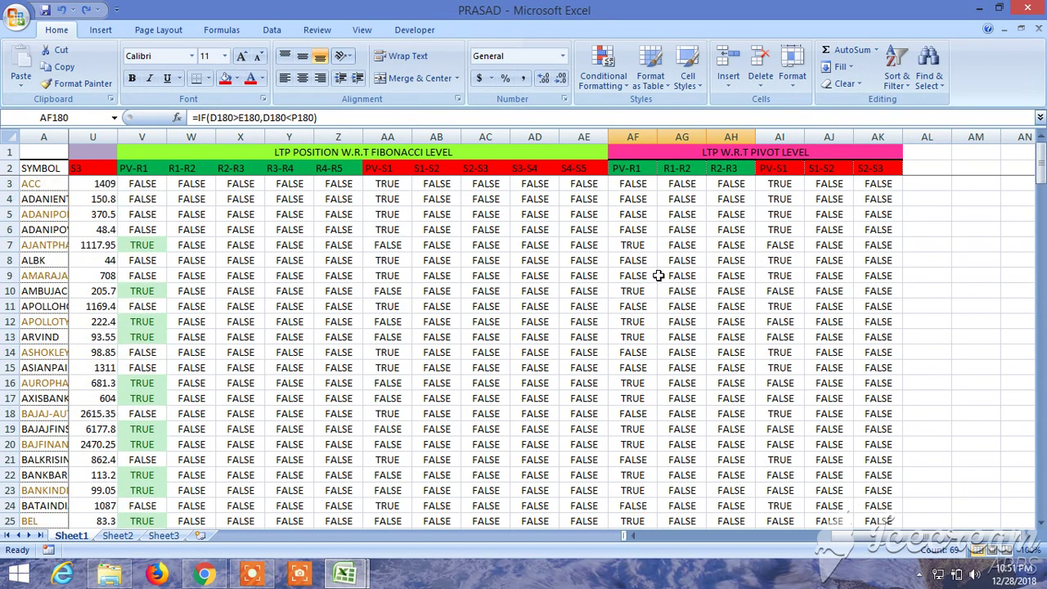
drag(635, 183, 717, 185)
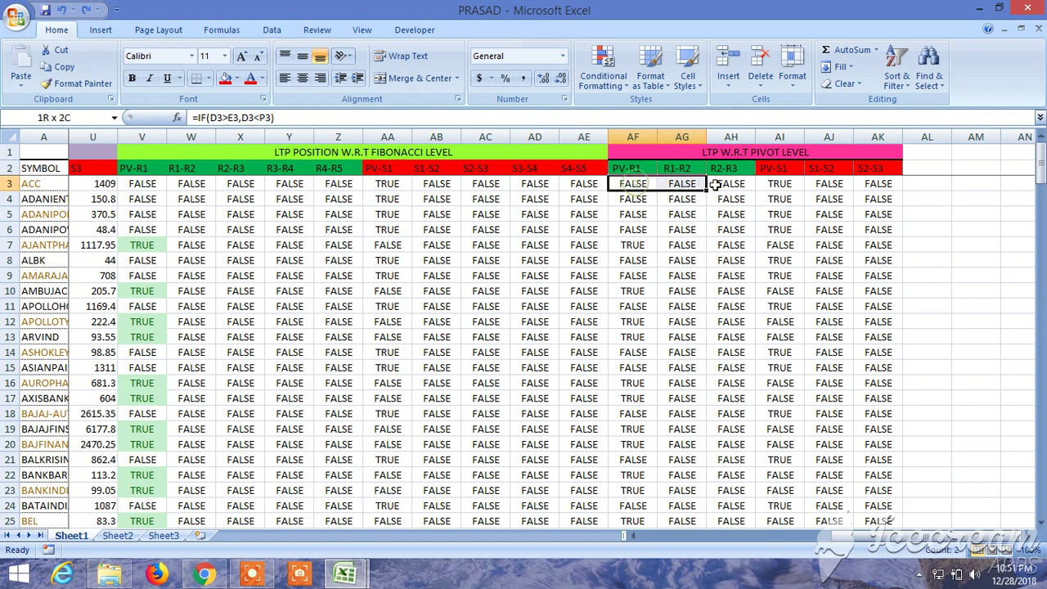
click(716, 185)
key(ctrl+shift+Down)
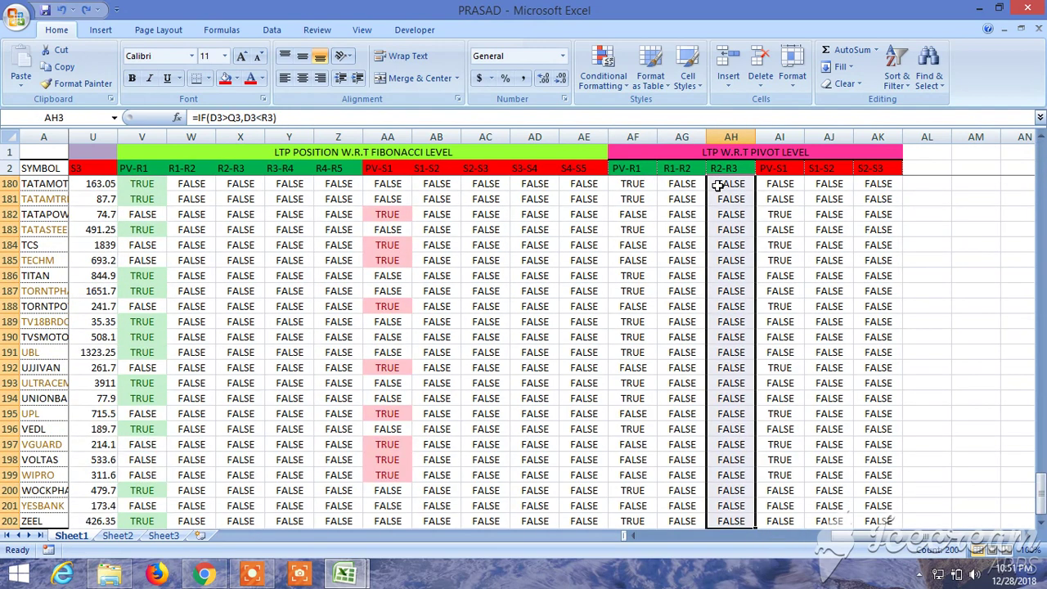
click(684, 261)
Reselect the top pivot-level cells from AF3 and extend down to row 202 again.
scroll(682, 255, up, 3)
scroll(679, 252, up, 7)
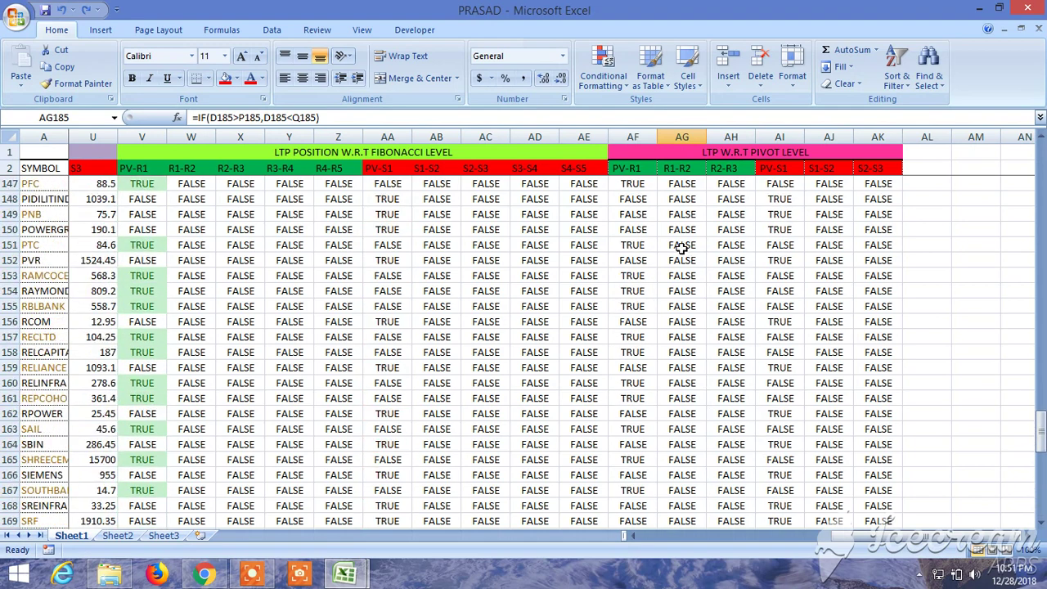
scroll(678, 250, up, 12)
scroll(677, 250, up, 9)
scroll(669, 234, up, 7)
scroll(673, 231, up, 9)
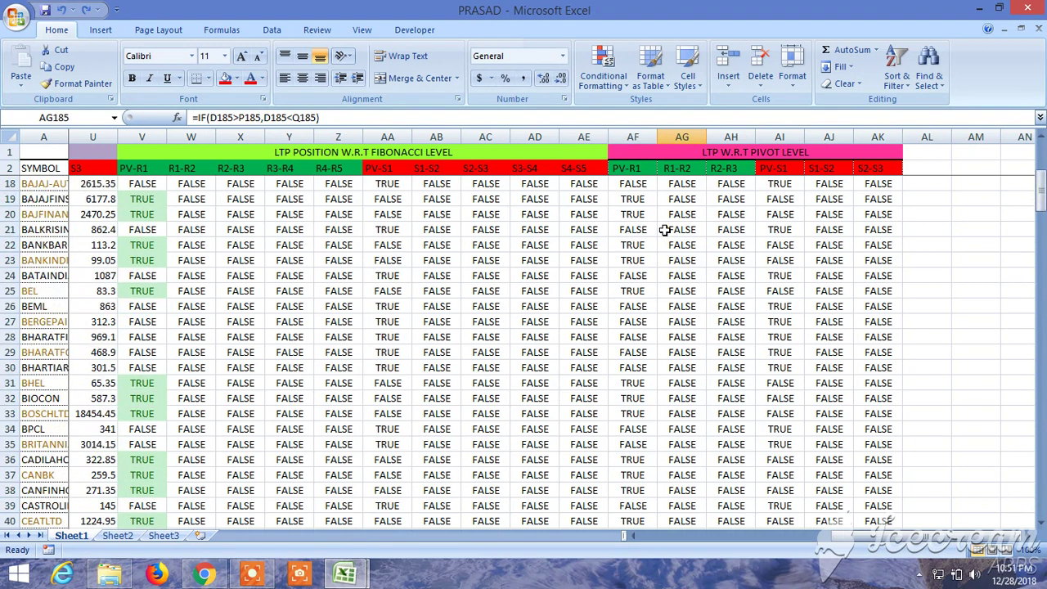
scroll(655, 204, up, 12)
click(622, 186)
drag(620, 183, 717, 200)
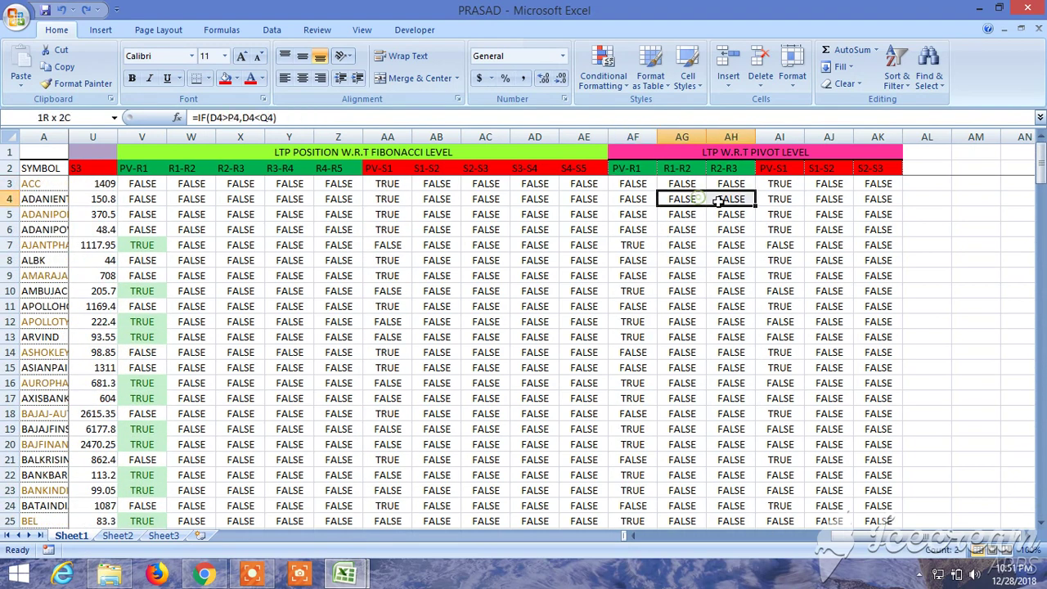
click(640, 186)
drag(639, 187, 720, 196)
click(721, 196)
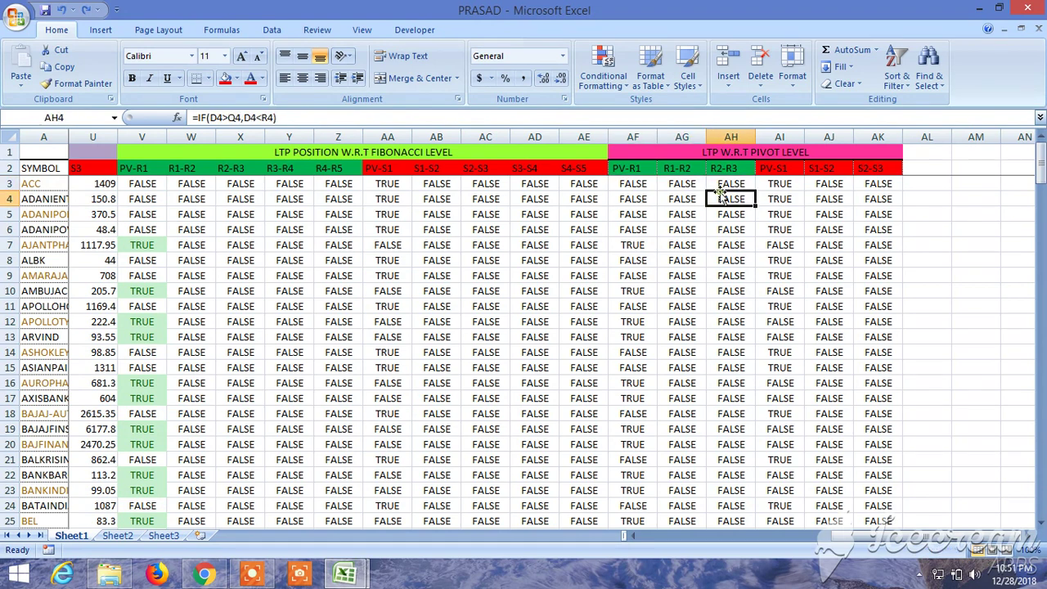
key(ctrl+shift+Down)
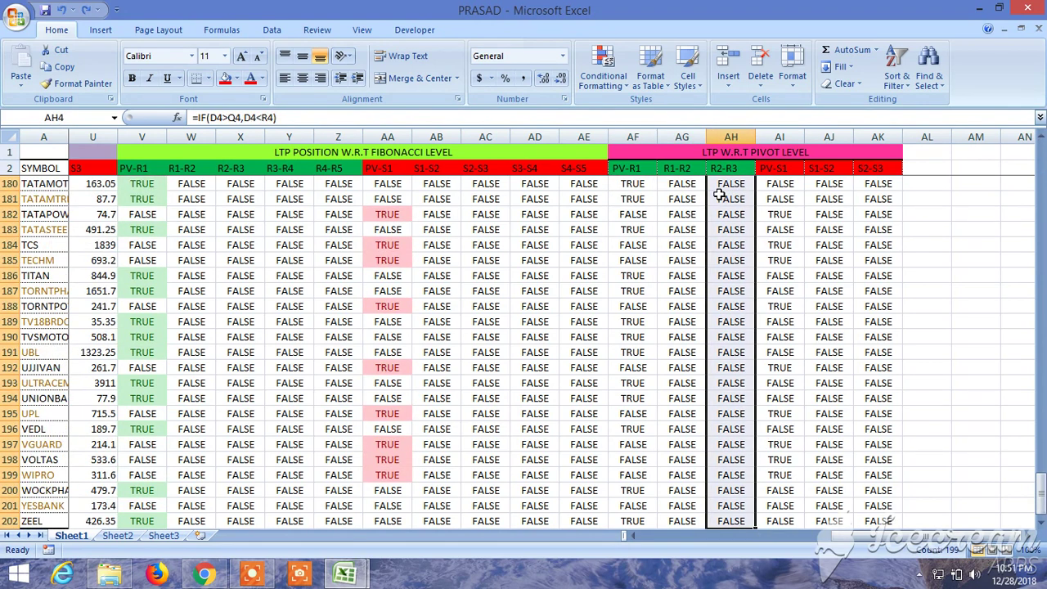
click(687, 276)
Try several small selections across the PV-R1 to R2-R3 columns near row 3.
scroll(684, 262, up, 7)
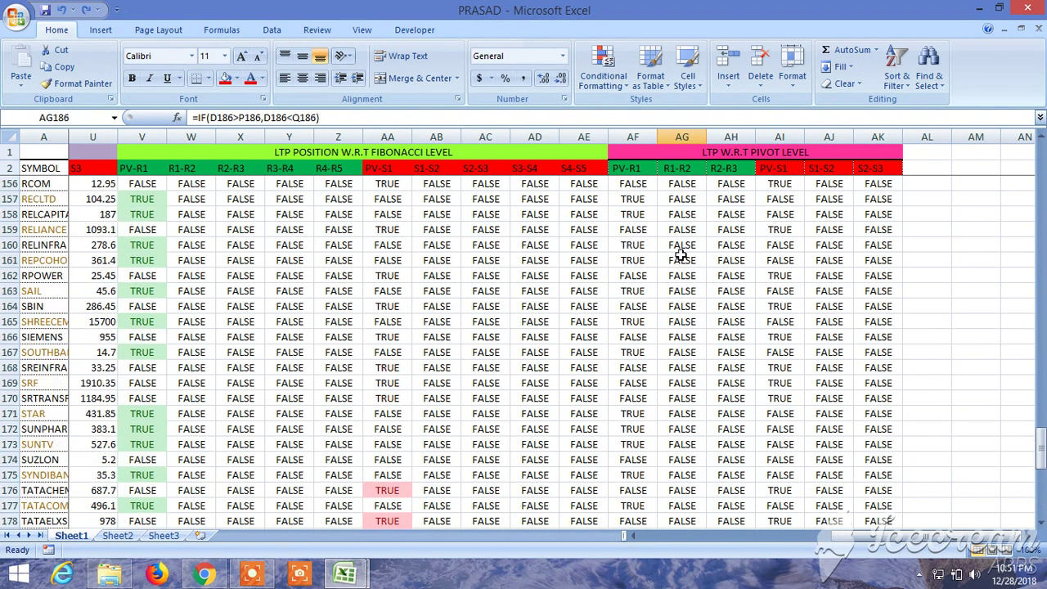
scroll(681, 249, up, 14)
scroll(681, 250, up, 12)
scroll(680, 237, up, 13)
scroll(679, 237, up, 10)
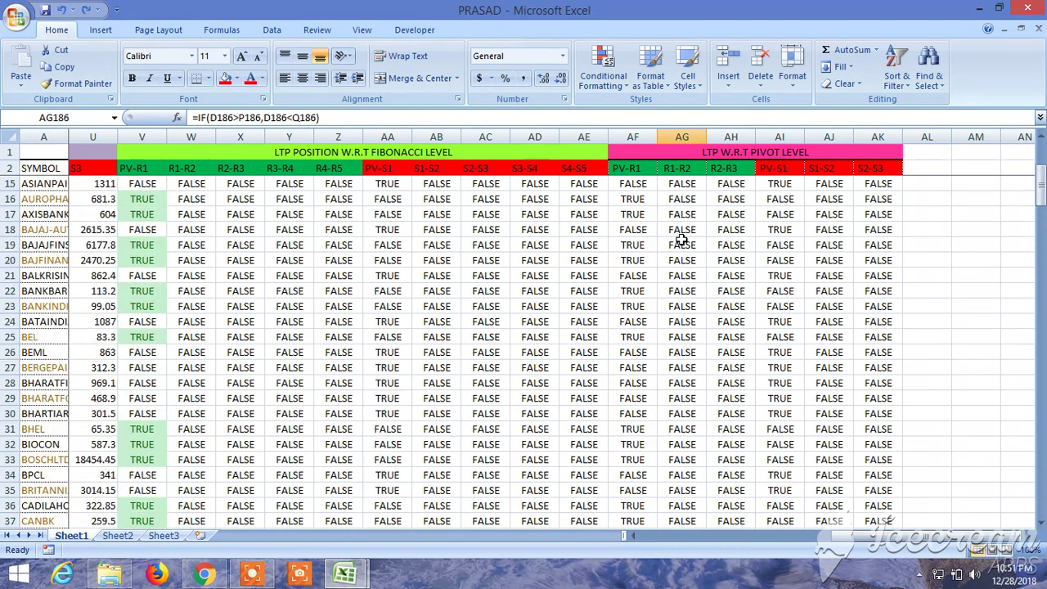
scroll(681, 238, up, 4)
click(632, 182)
click(729, 198)
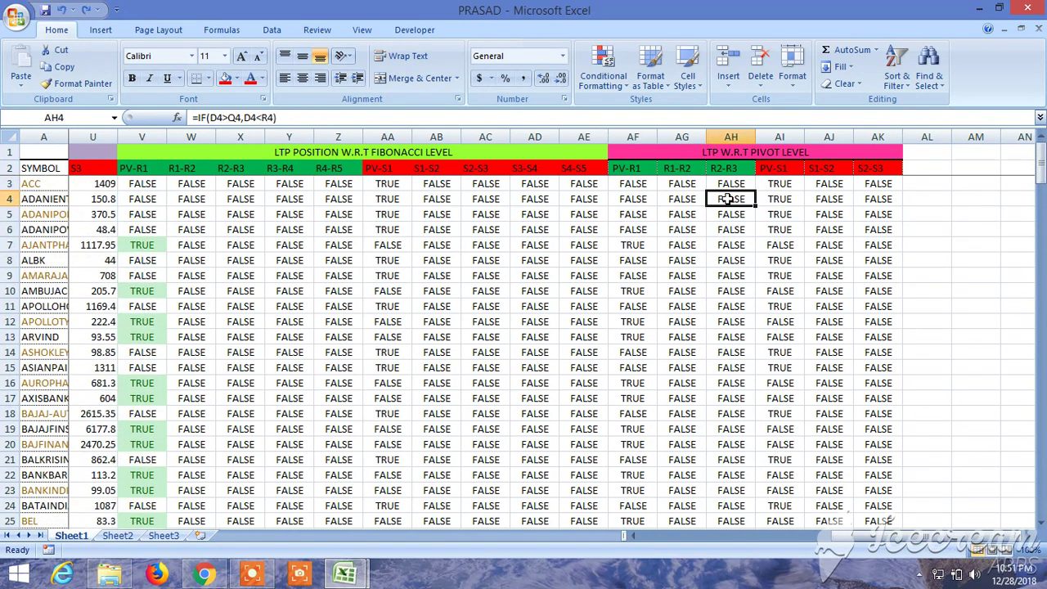
drag(629, 189, 748, 197)
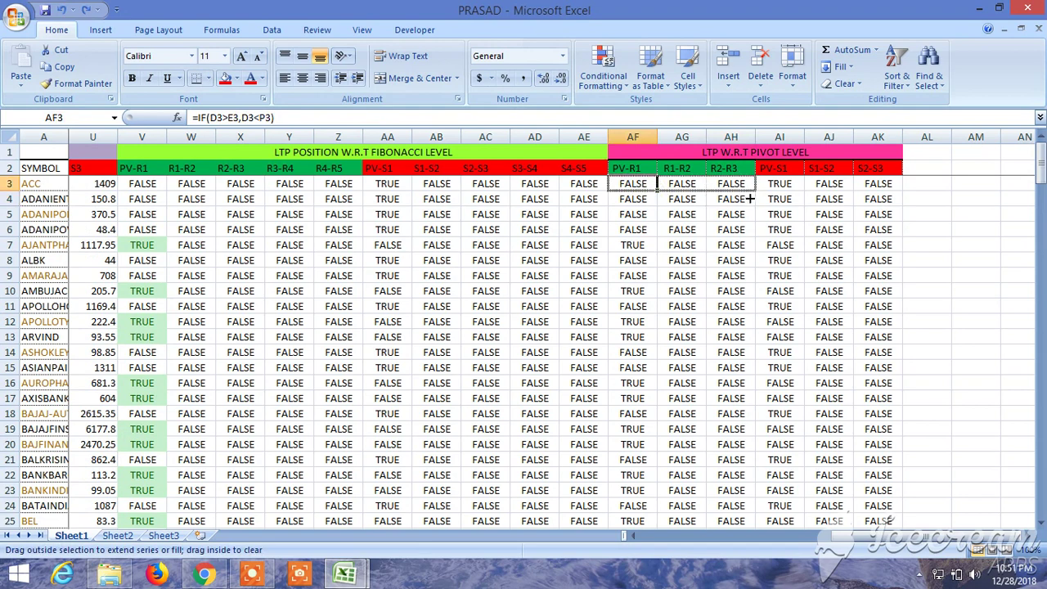
click(723, 233)
drag(631, 184, 742, 232)
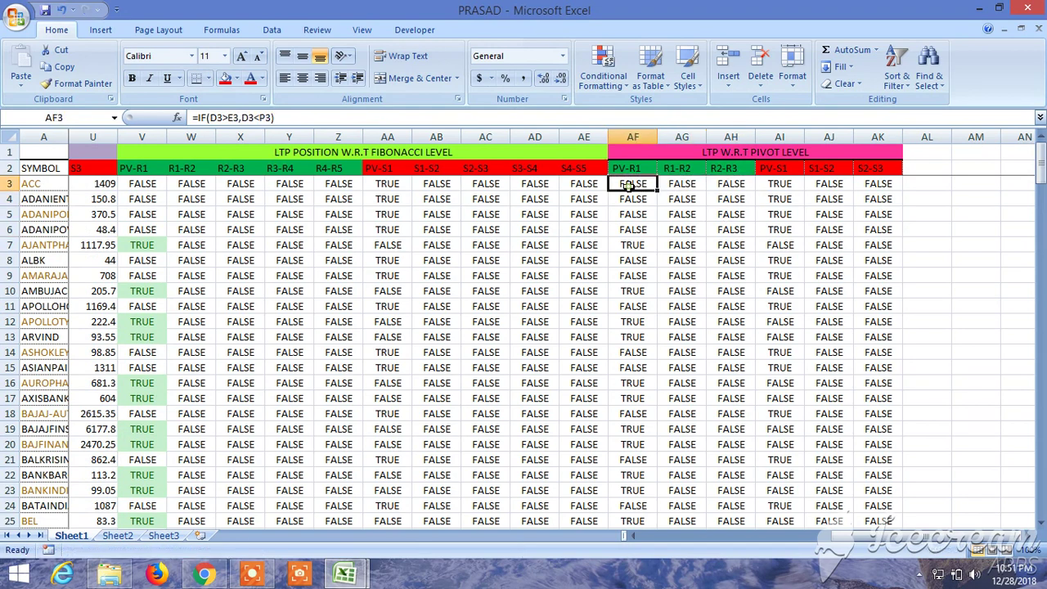
drag(731, 352, 737, 516)
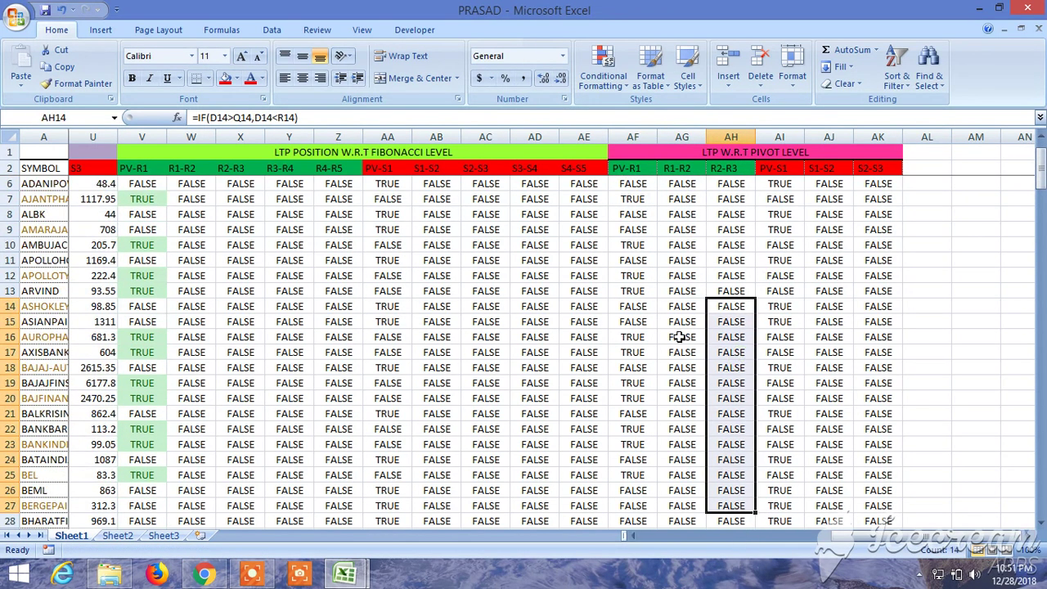
scroll(690, 329, up, 1)
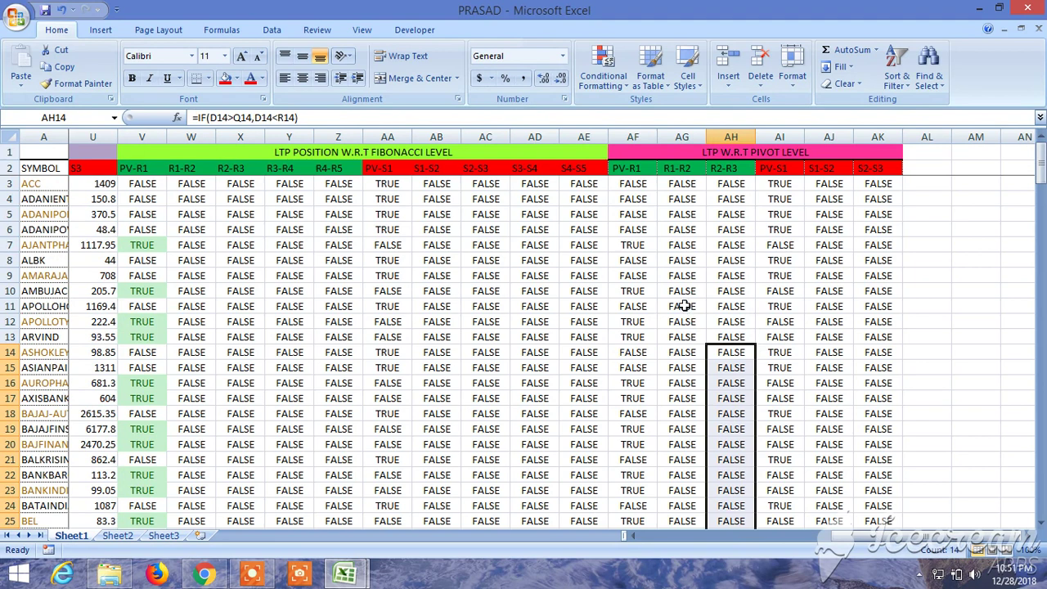
Select AF3:AH3 and extend the selection down to AF3:AH202.
click(643, 183)
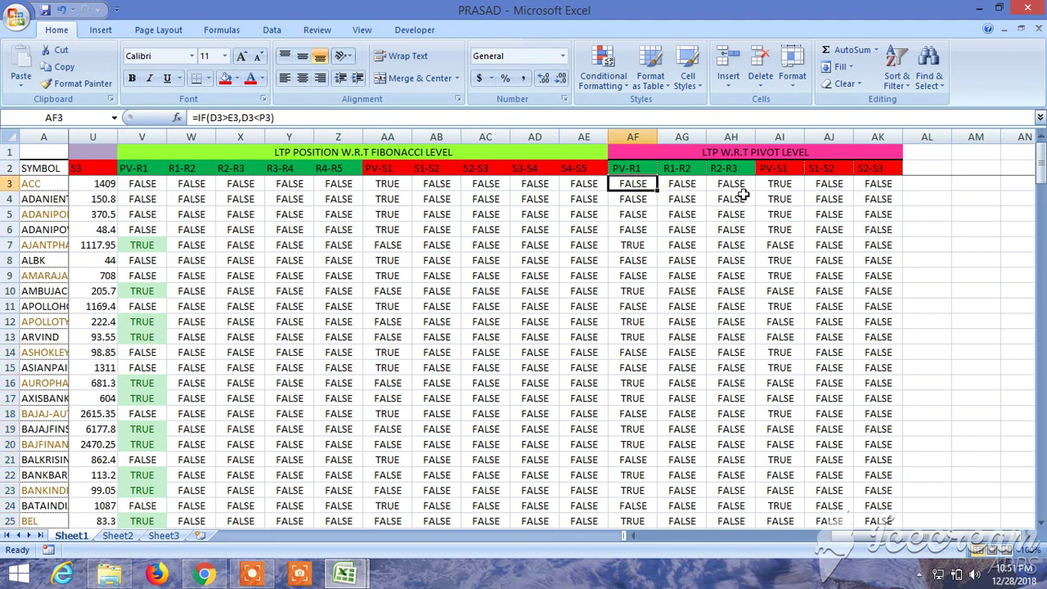
click(668, 226)
click(646, 185)
click(688, 188)
click(649, 185)
drag(649, 185, 731, 183)
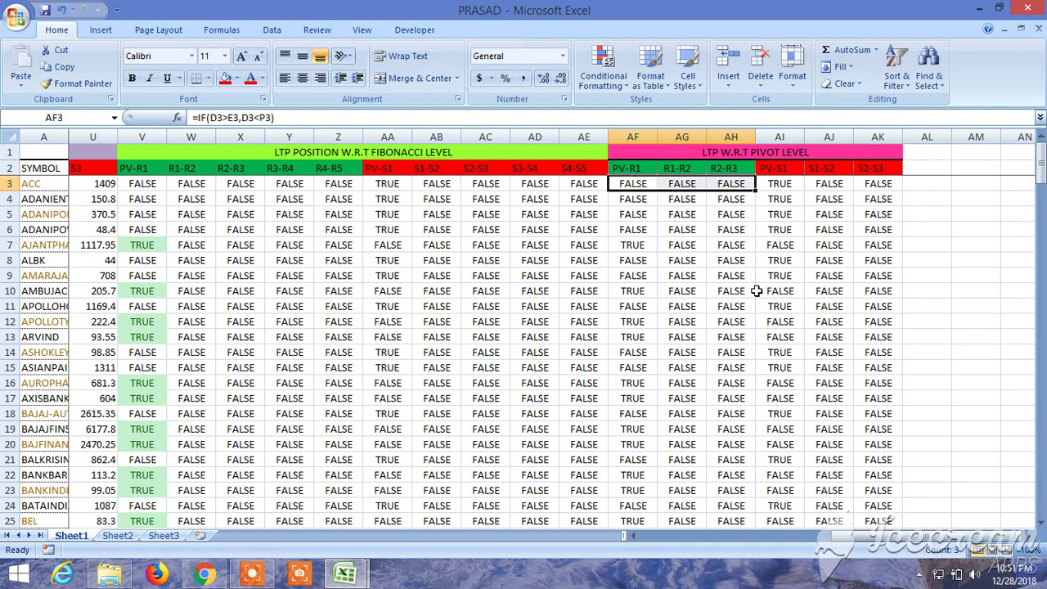
key(ctrl+shift+Down)
Add an Equal To TRUE rule on AF3:AH202 with Green Fill with Dark Green Text.
click(613, 85)
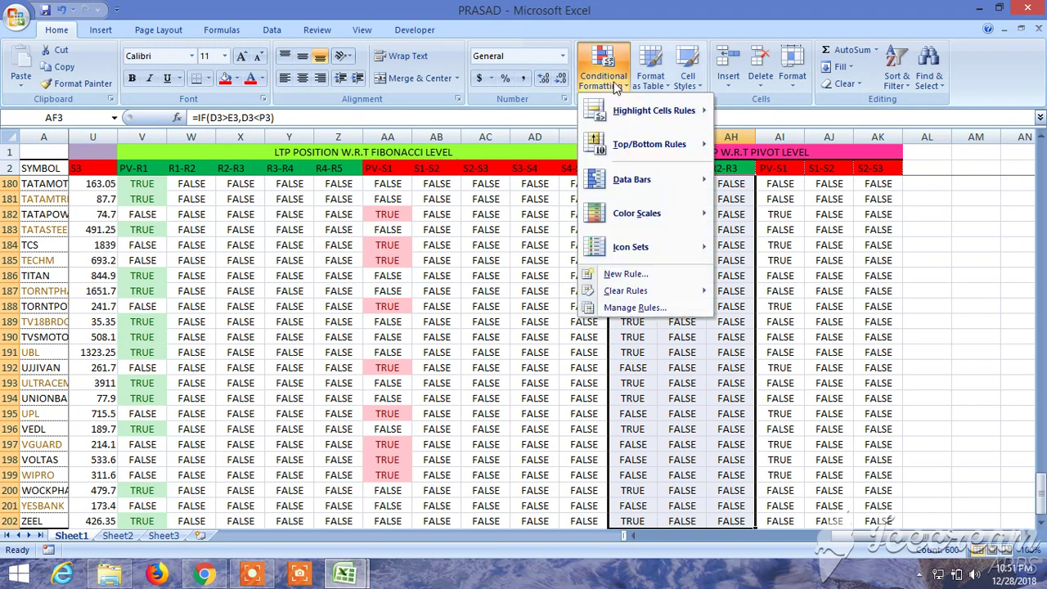
mouse_move(654, 110)
click(758, 217)
text(TRU)
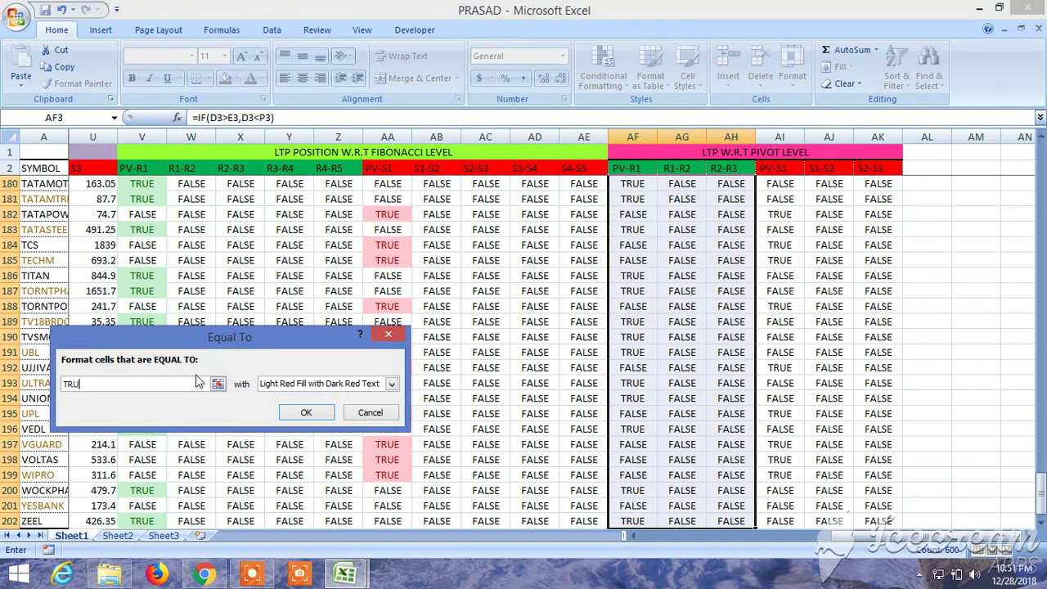
text(E)
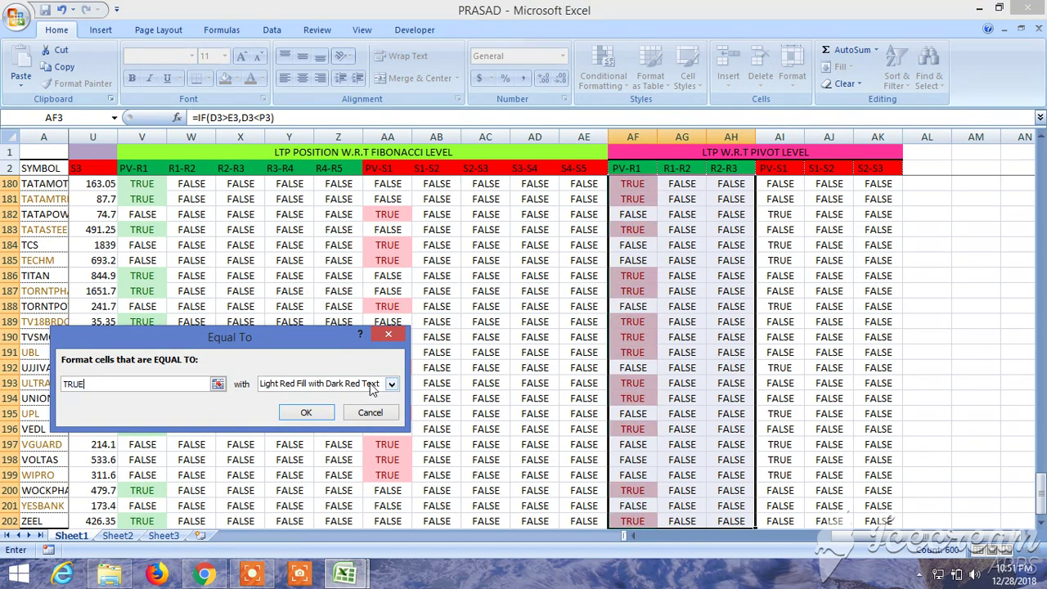
click(372, 384)
click(364, 415)
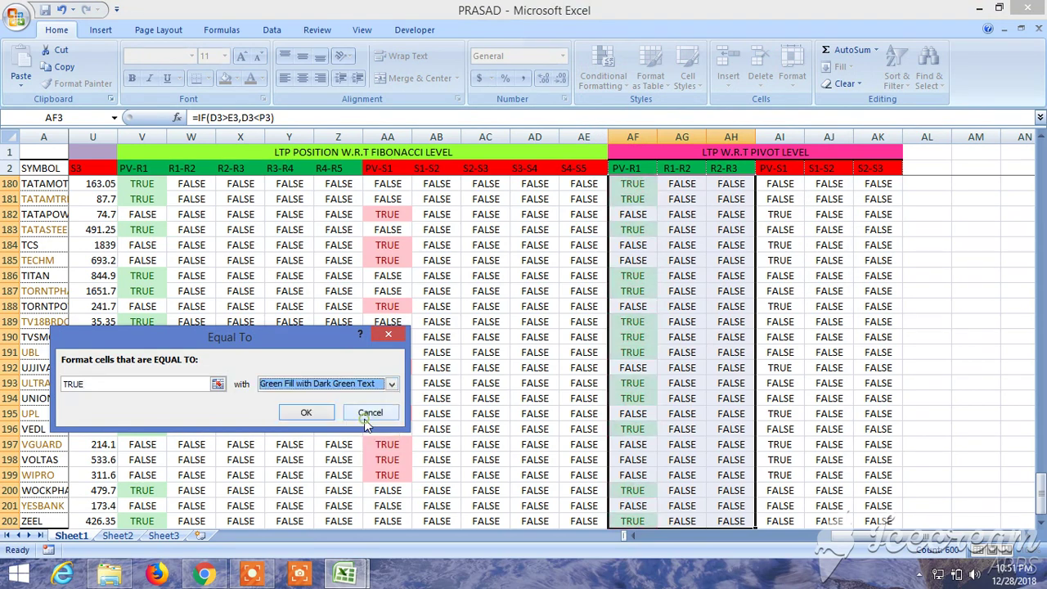
click(308, 414)
scroll(654, 421, up, 5)
scroll(660, 416, down, 4)
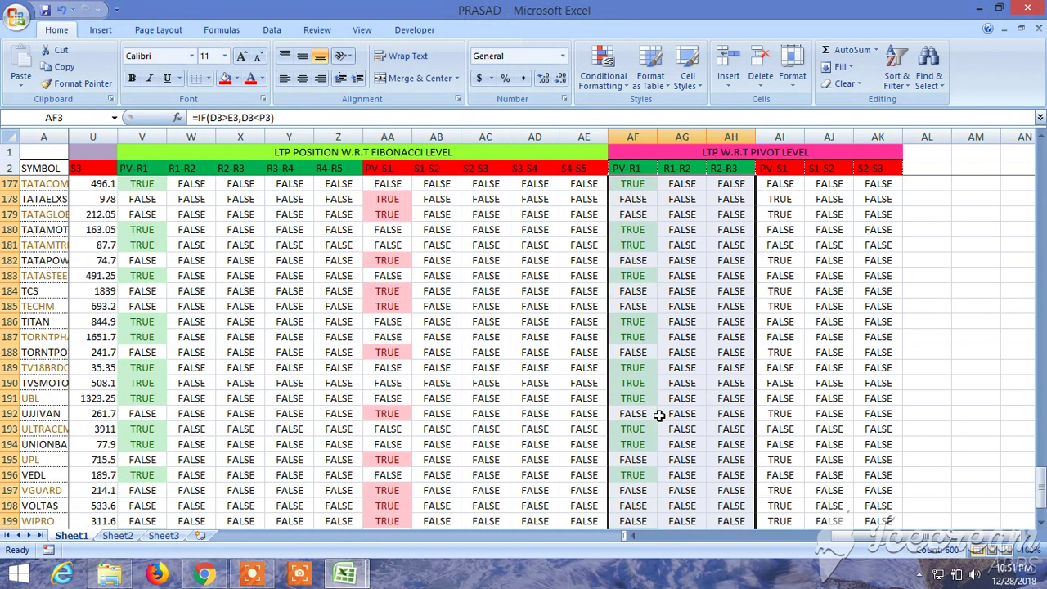
scroll(660, 416, down, 3)
scroll(660, 416, up, 9)
scroll(660, 416, up, 6)
scroll(659, 416, up, 15)
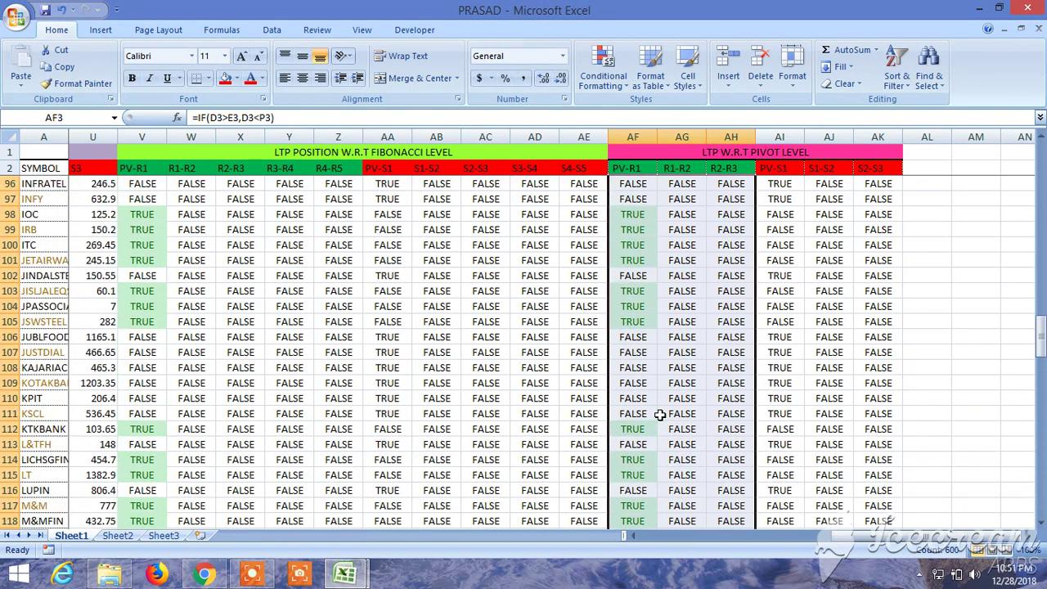